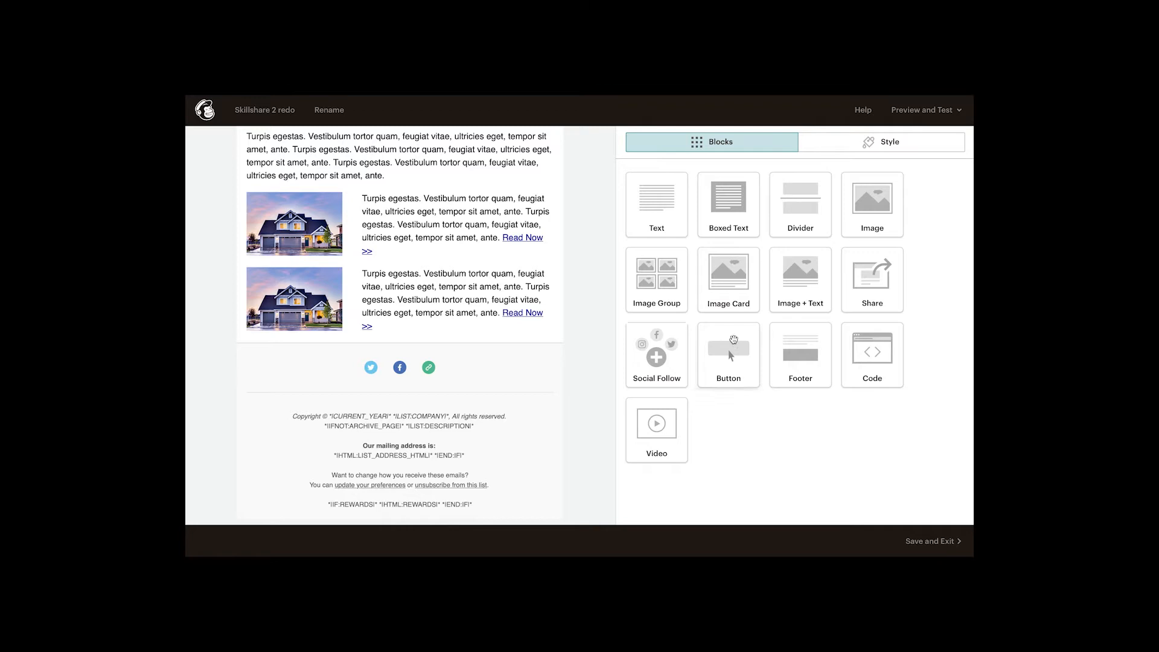
Step: Place a button block above the footer reading 'Find My Agent' with web address '#'
{"action": "left_click_drag", "start_coordinate": [717, 354], "coordinate": [434, 333]}
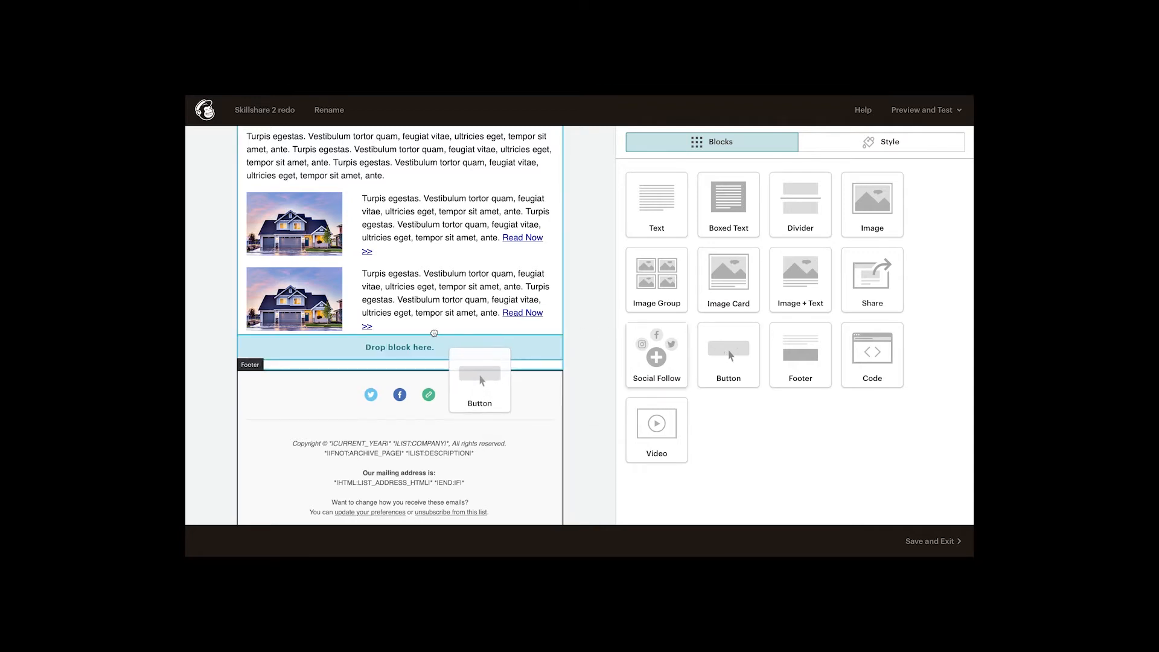
{"action": "left_click_drag", "start_coordinate": [434, 333], "coordinate": [434, 335]}
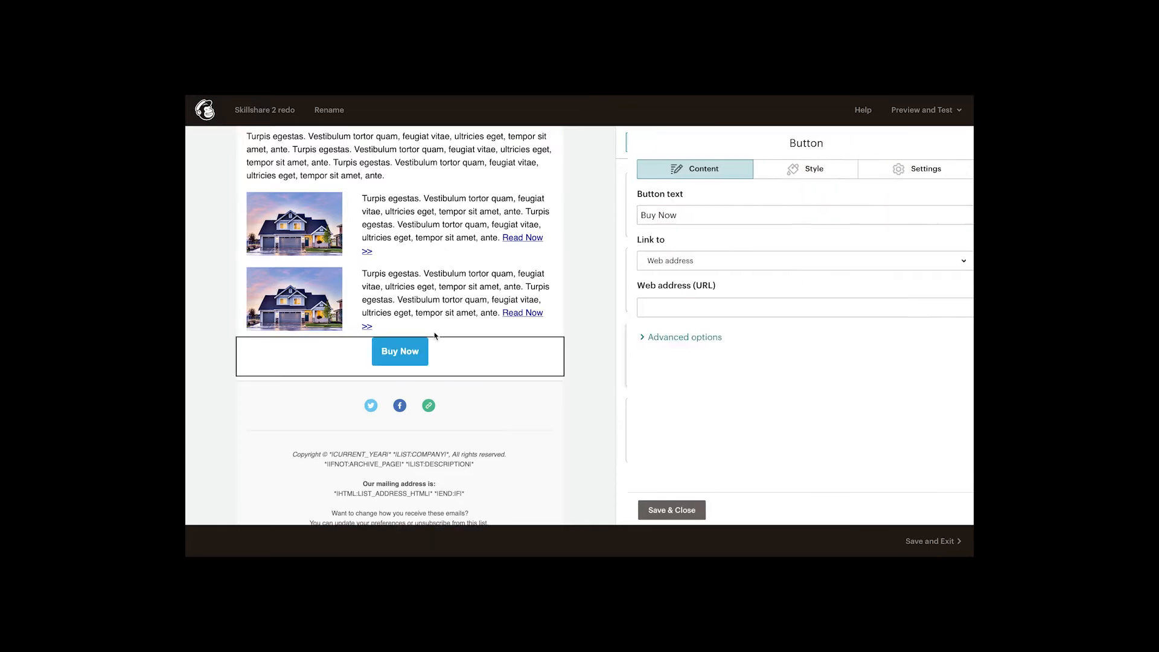
{"action": "left_click_drag", "start_coordinate": [669, 215], "coordinate": [621, 218]}
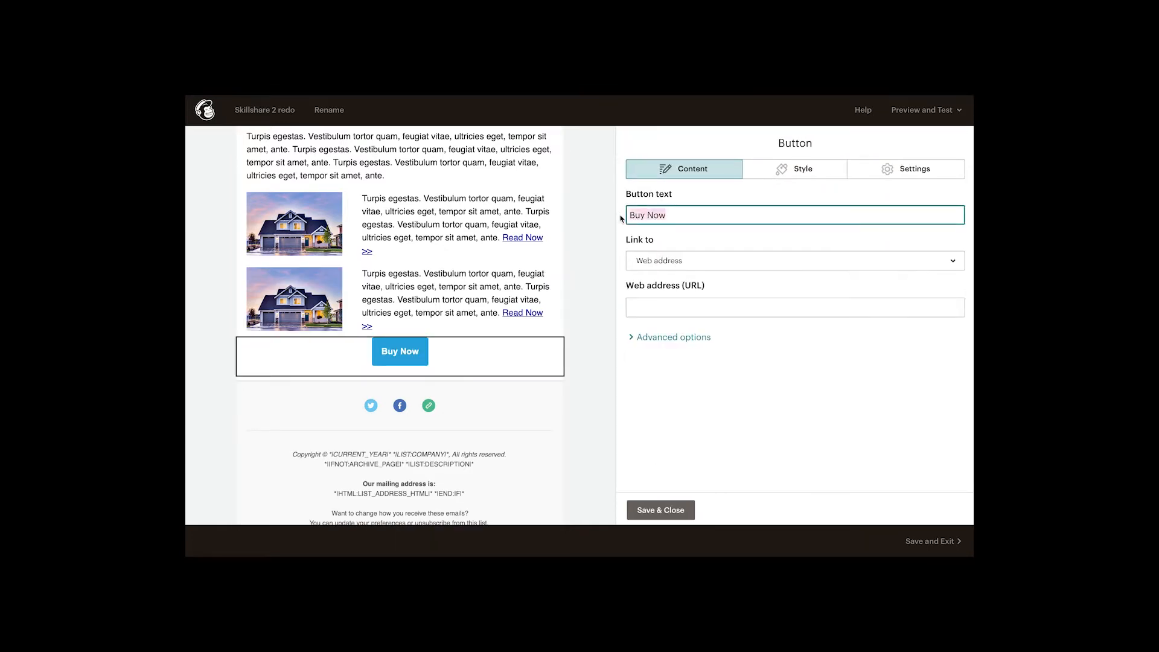
{"action": "type", "text": "Find "}
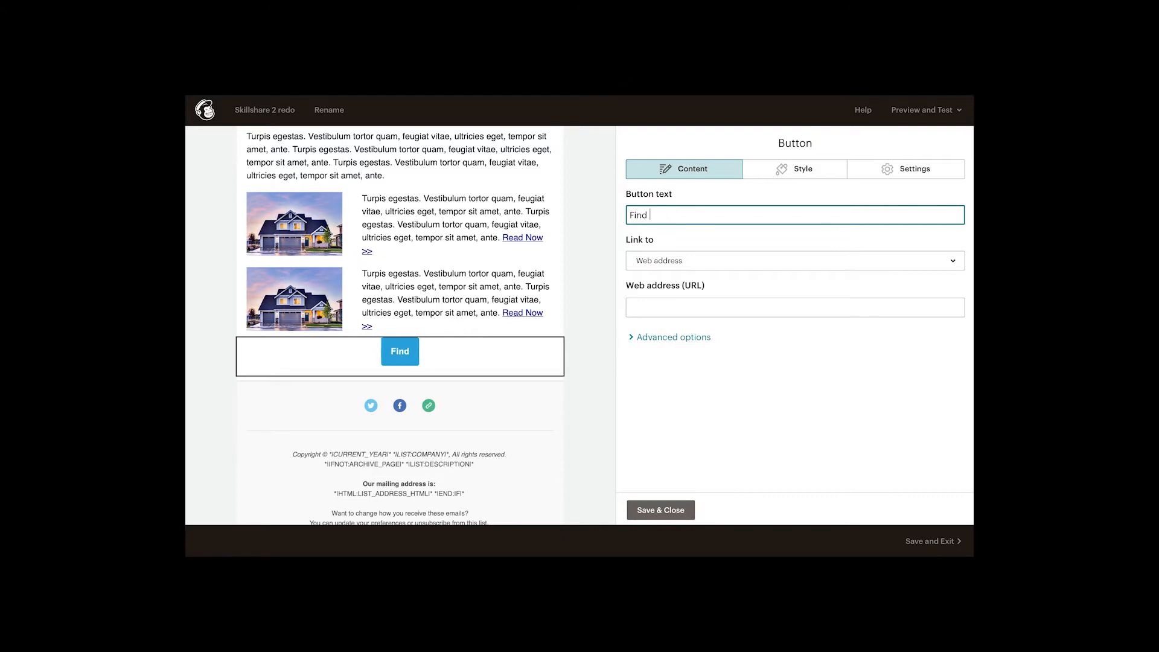
{"action": "type", "text": "My Agent"}
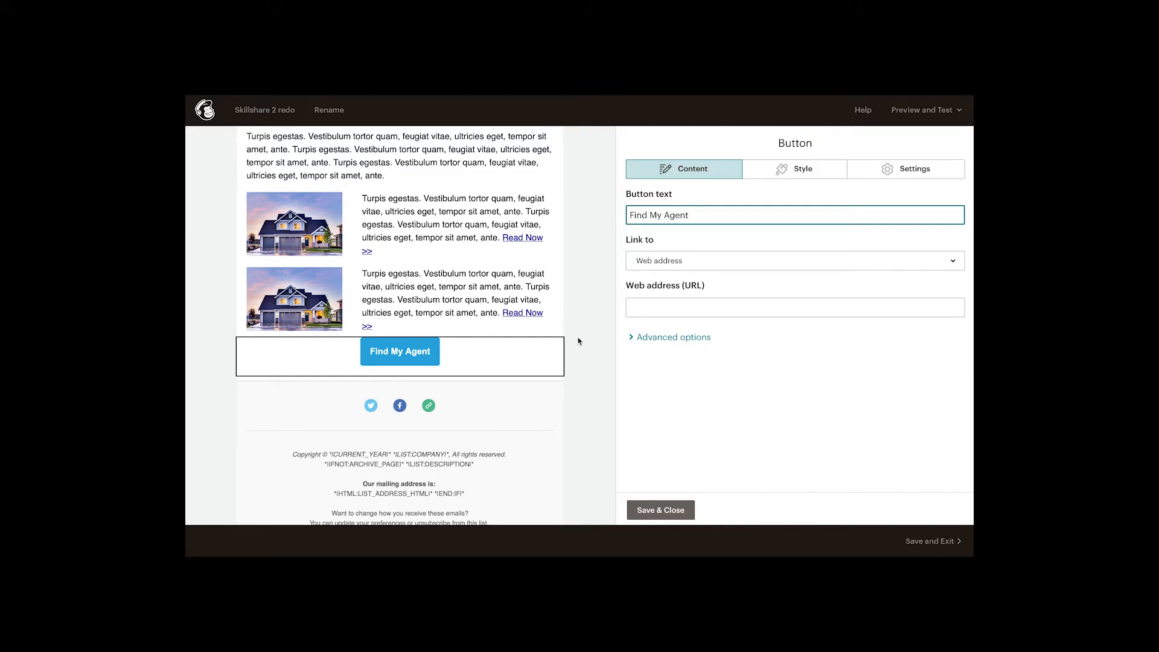
{"action": "left_click", "coordinate": [656, 309]}
{"action": "type", "text": "#"}
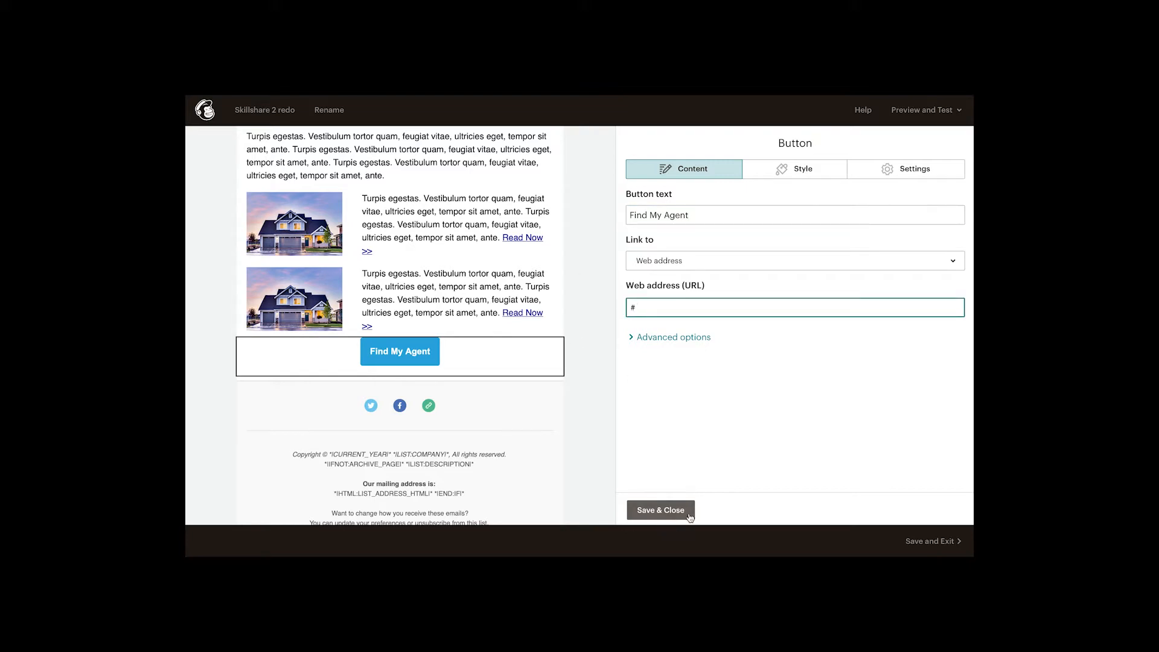
Step: Give the Find My Agent button a #0a0aa0 dark blue background and save it
{"action": "left_click", "coordinate": [799, 173]}
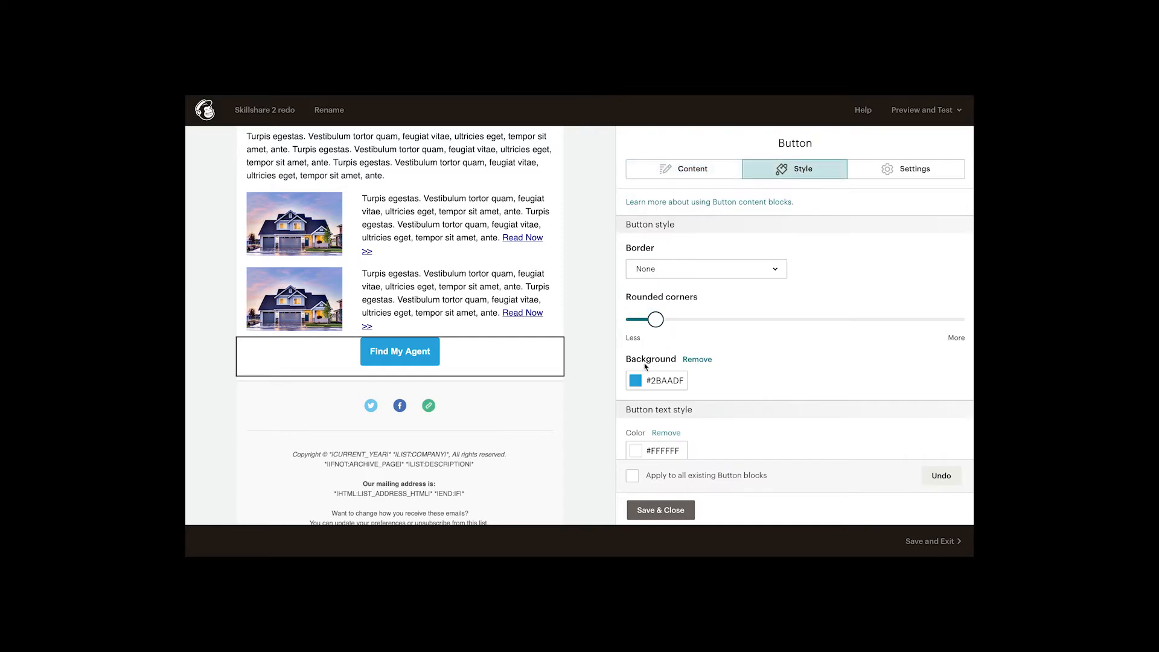
{"action": "left_click", "coordinate": [636, 382]}
{"action": "scroll", "coordinate": [661, 422], "scroll_direction": "down", "scroll_amount": 1}
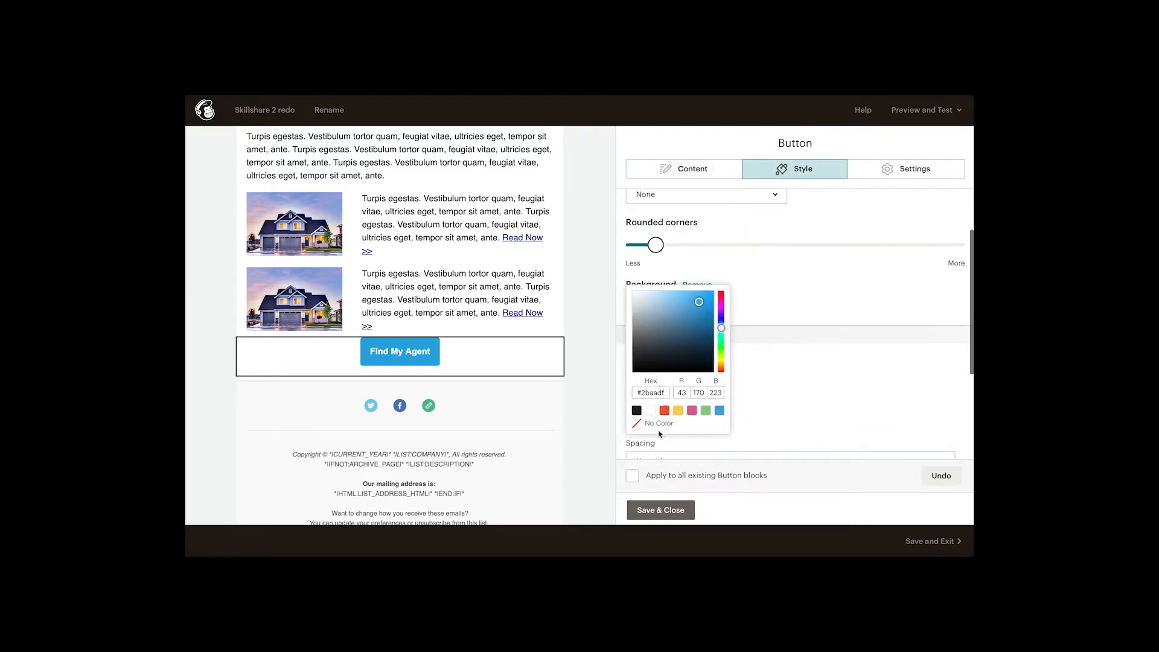
{"action": "left_click_drag", "start_coordinate": [665, 392], "coordinate": [626, 387]}
{"action": "type", "text": "#0a0aa0"}
{"action": "left_click", "coordinate": [829, 305]}
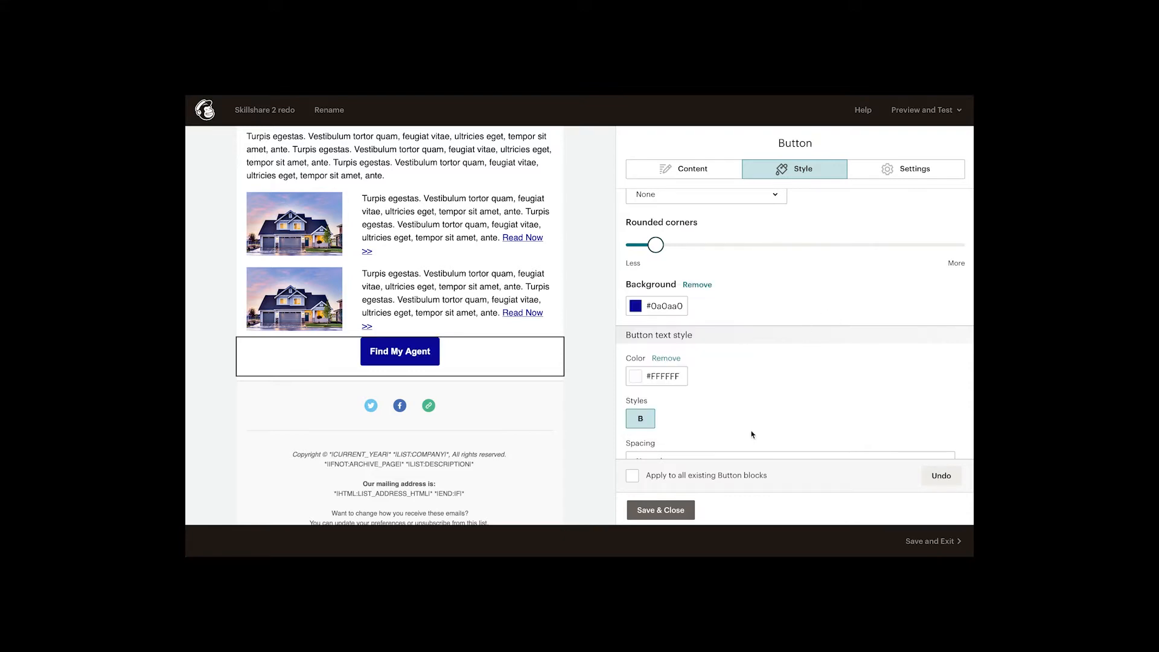
{"action": "left_click", "coordinate": [667, 508]}
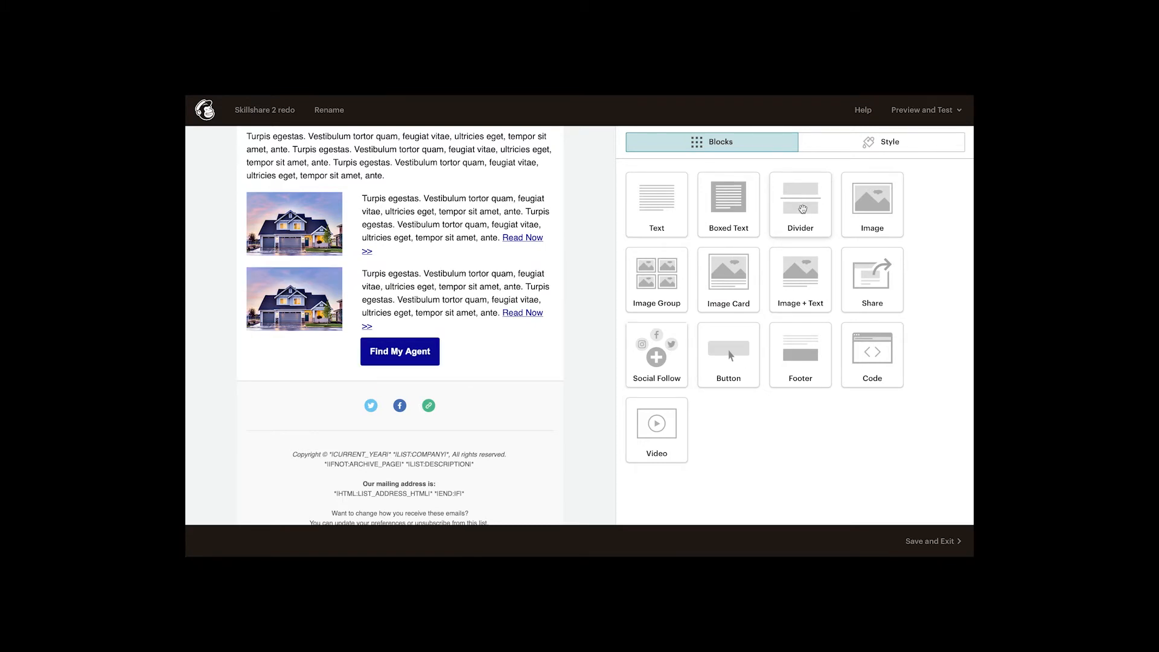
Step: Add a divider with its top border removed above the Find My Agent button and save it
{"action": "left_click_drag", "start_coordinate": [802, 209], "coordinate": [477, 356]}
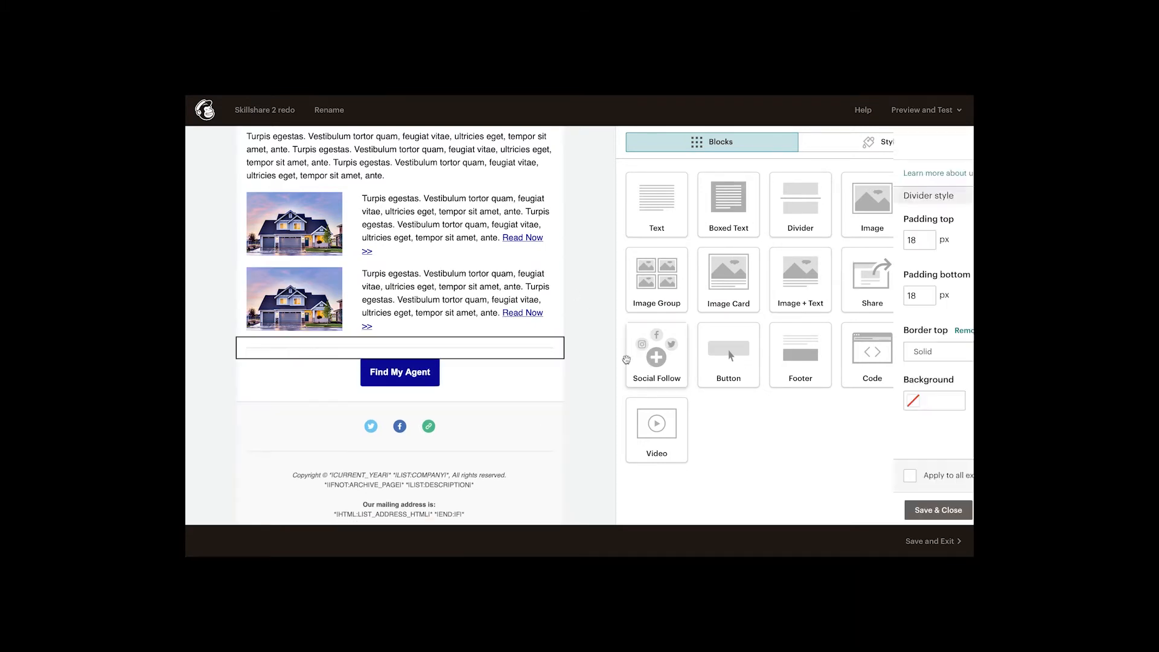
{"action": "left_click", "coordinate": [697, 334]}
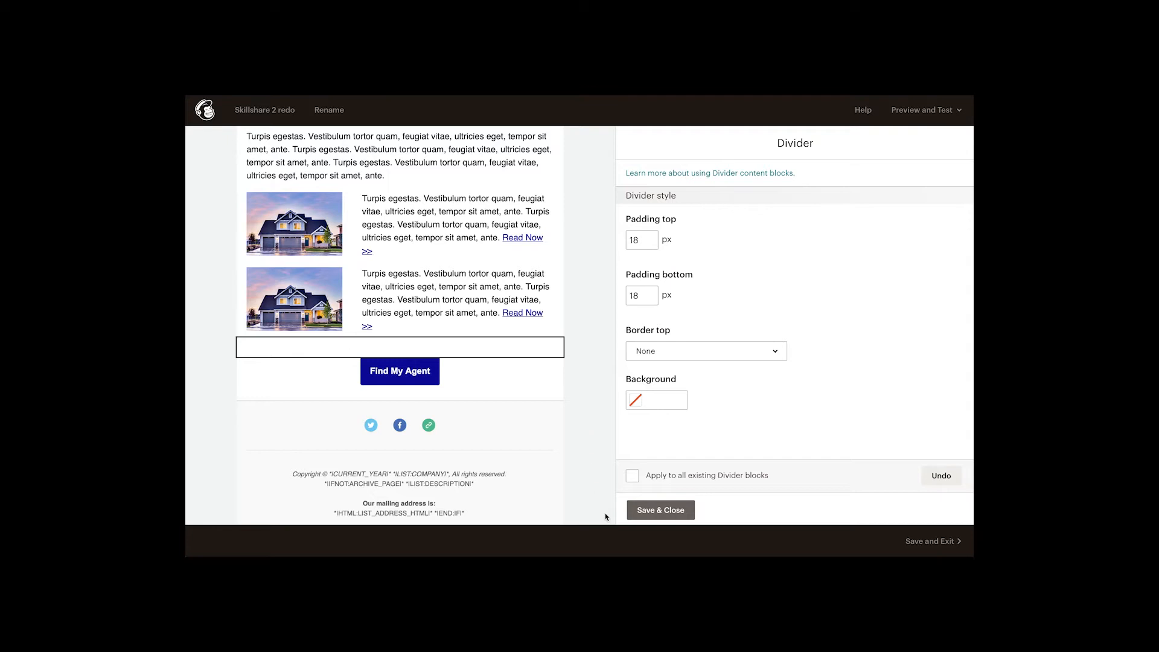
{"action": "left_click", "coordinate": [653, 513]}
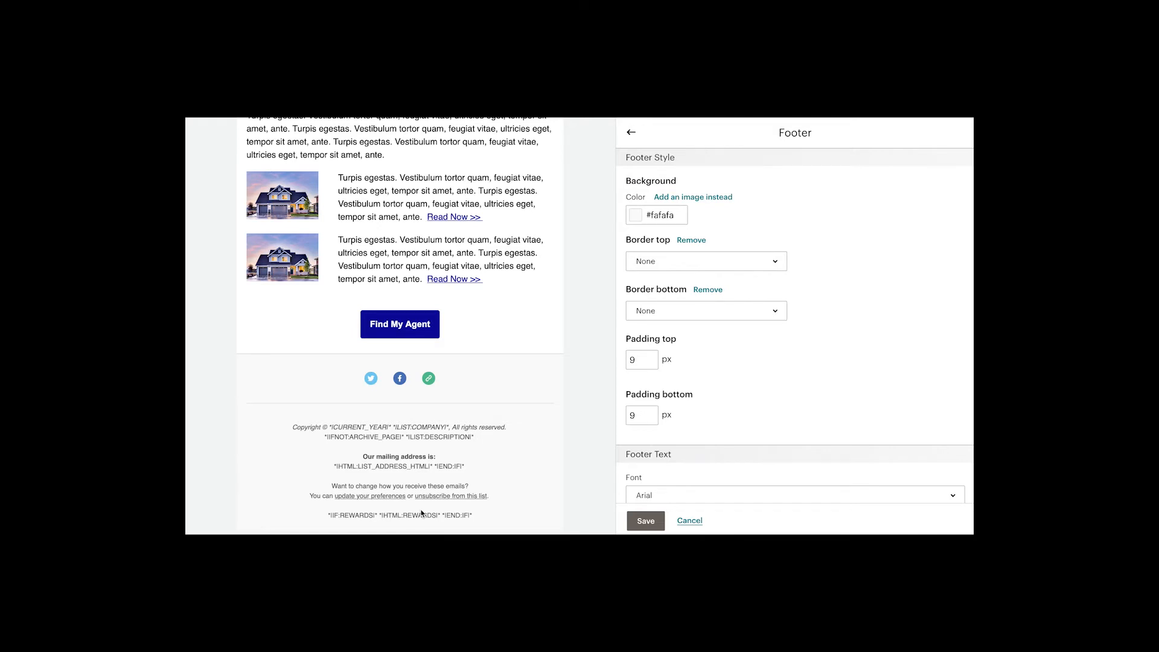
Step: Set the footer background colour to #0a0aa0 and save the footer style
{"action": "left_click", "coordinate": [690, 521]}
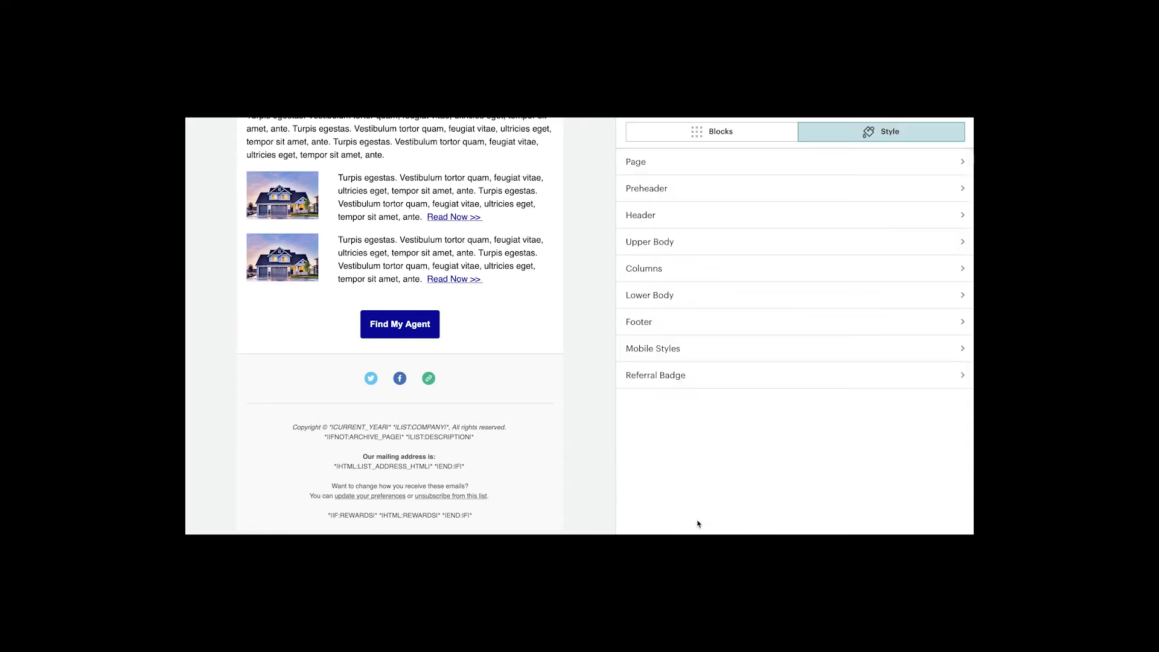
{"action": "left_click", "coordinate": [636, 323]}
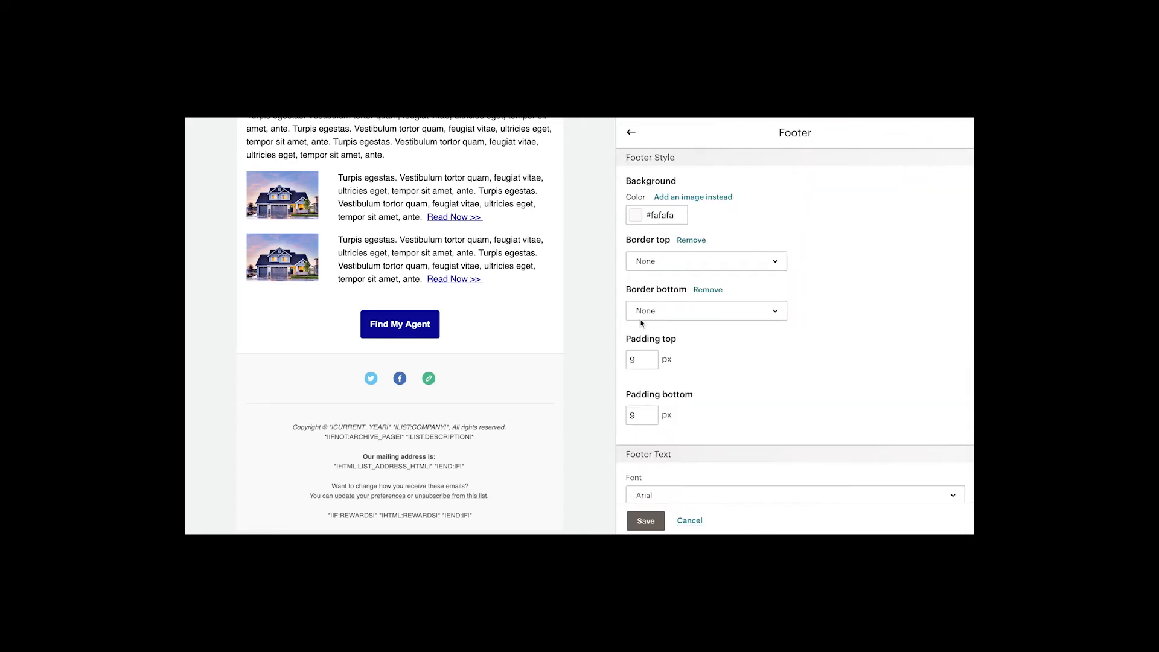
{"action": "left_click", "coordinate": [637, 215]}
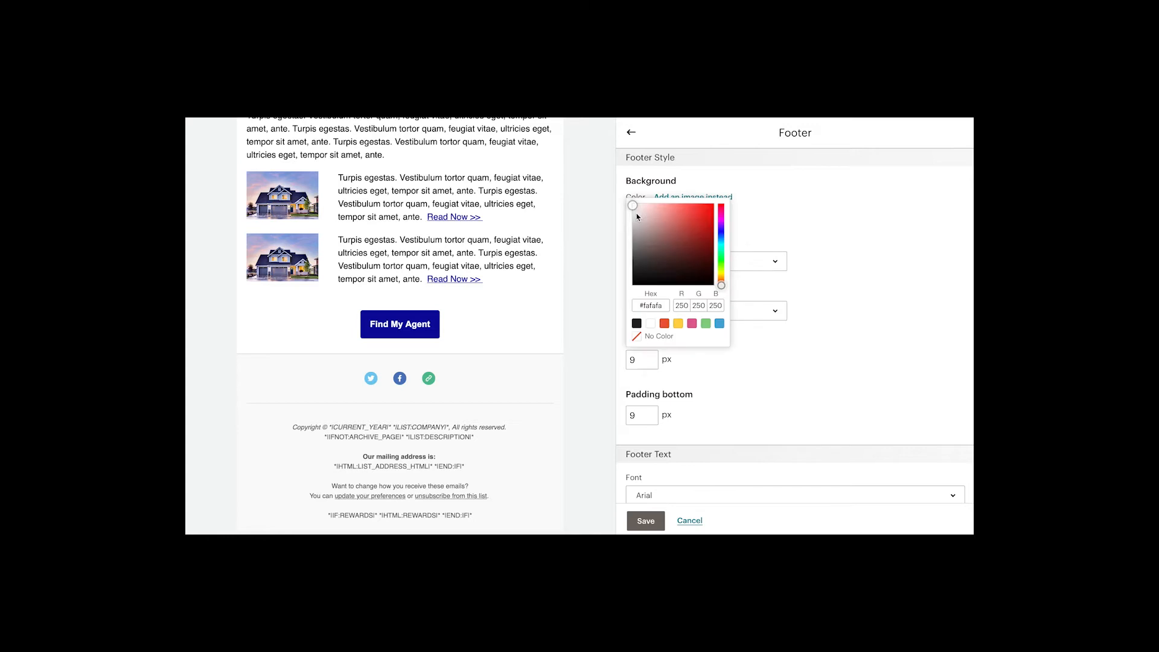
{"action": "left_click", "coordinate": [663, 304]}
{"action": "key", "text": "BackSpace"}
{"action": "key", "text": "BackSpace"}
{"action": "key", "text": "BackSpace"}
{"action": "key", "text": "BackSpace"}
{"action": "key", "text": "BackSpace"}
{"action": "key", "text": "BackSpace"}
{"action": "type", "text": "003e74"}
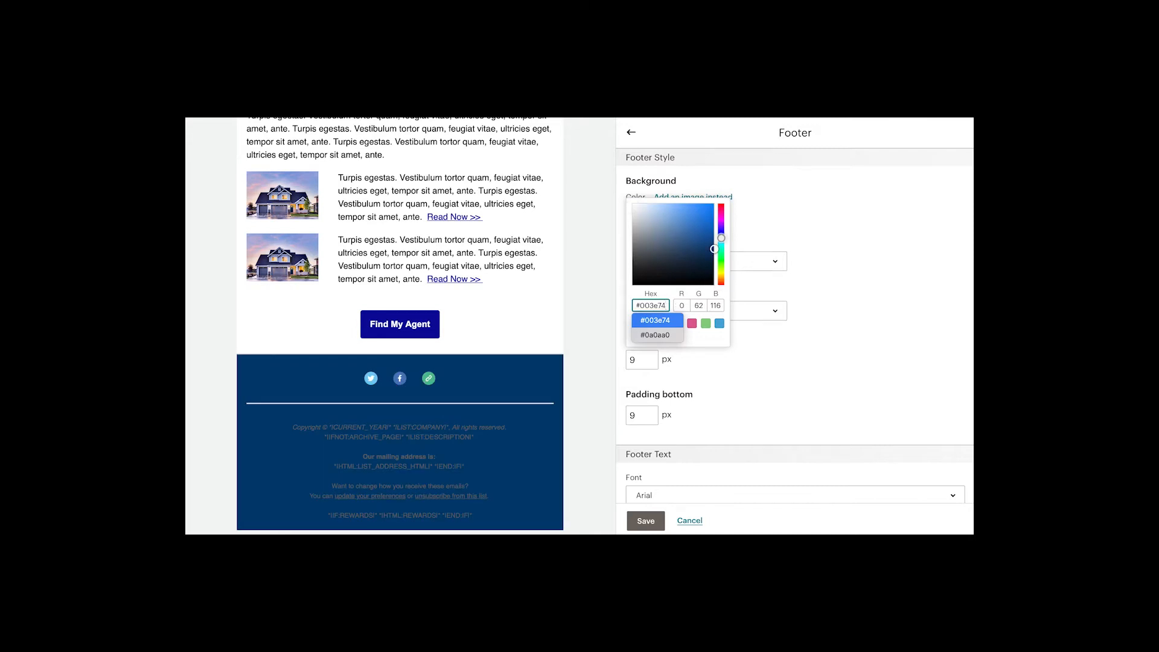
{"action": "left_click", "coordinate": [660, 335]}
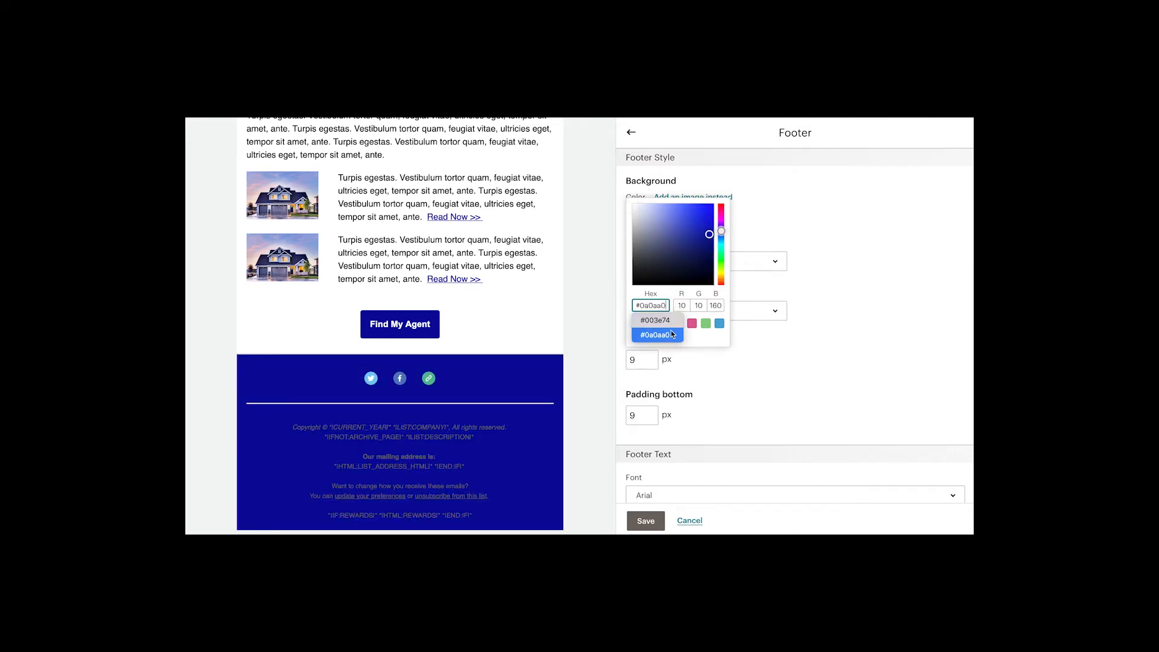
{"action": "left_click", "coordinate": [816, 244]}
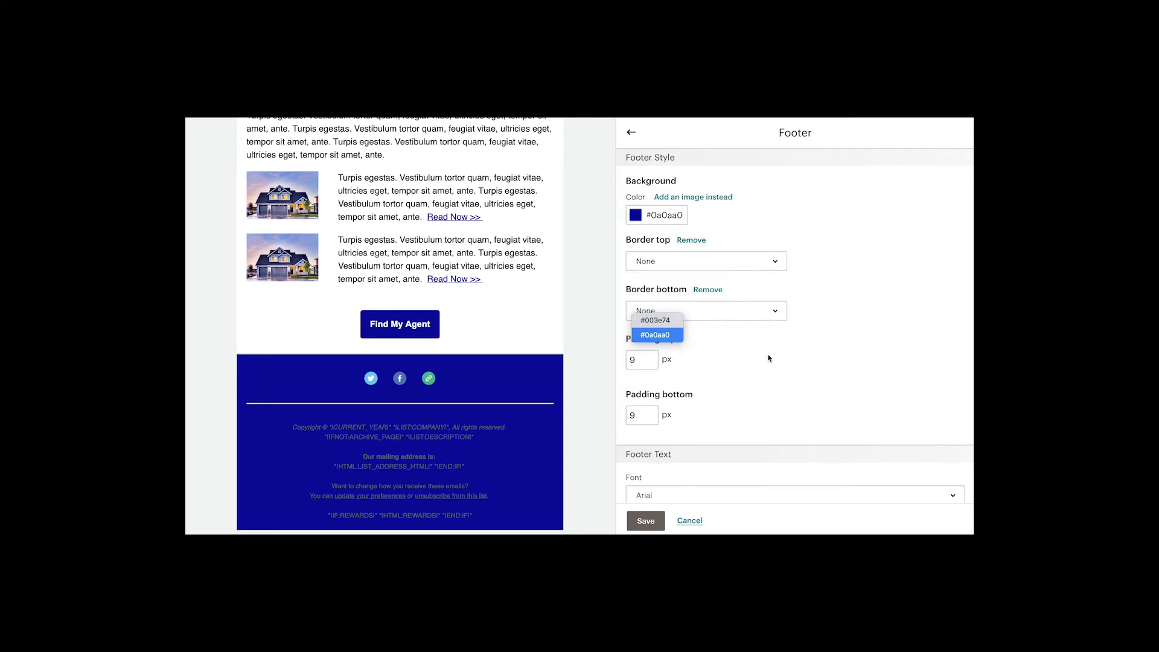
{"action": "left_click", "coordinate": [645, 521]}
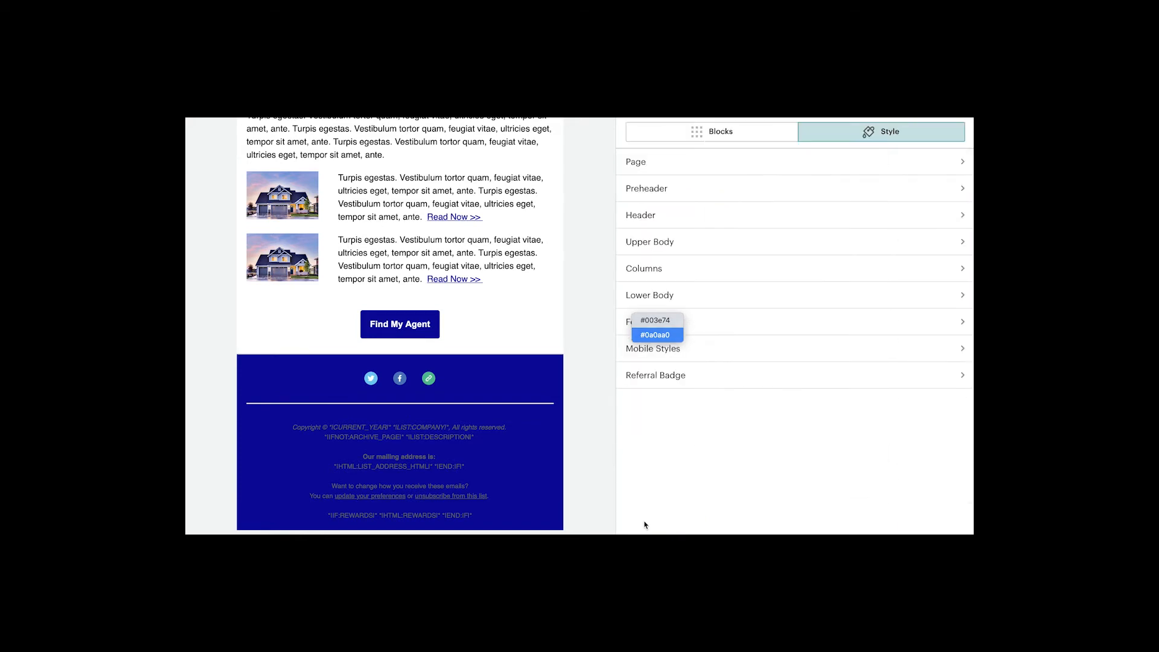
Step: Open the footer's Social Follow block for editing and look through its style options
{"action": "mouse_move", "coordinate": [444, 391]}
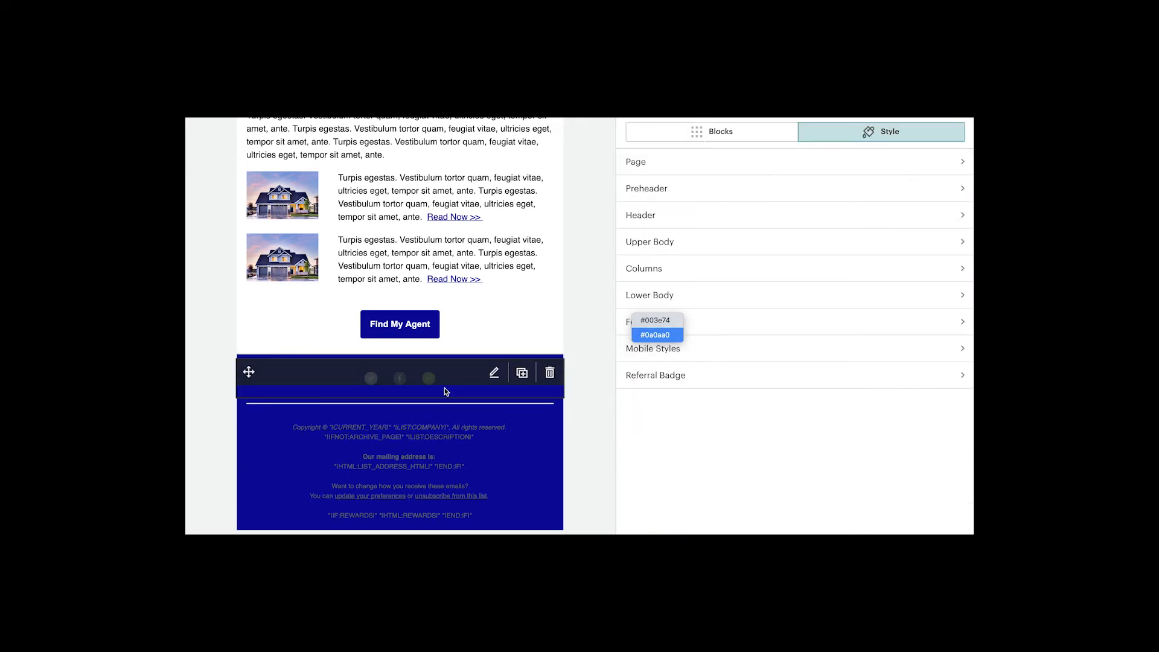
{"action": "left_click", "coordinate": [494, 377]}
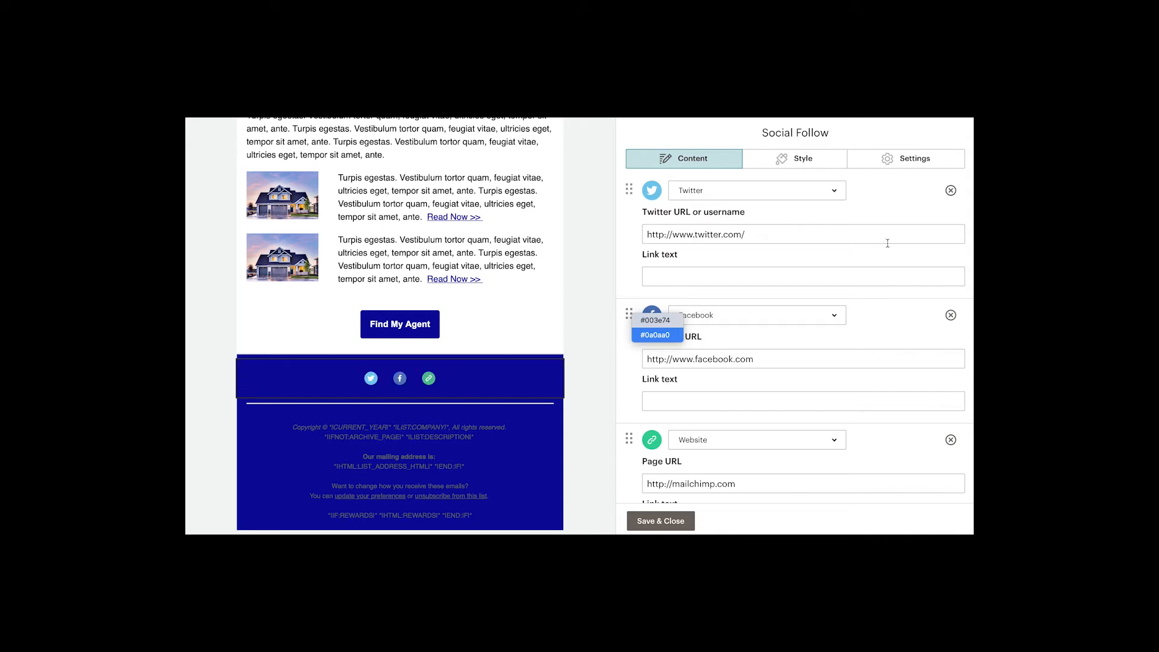
{"action": "scroll", "coordinate": [887, 243], "scroll_direction": "down", "scroll_amount": 1}
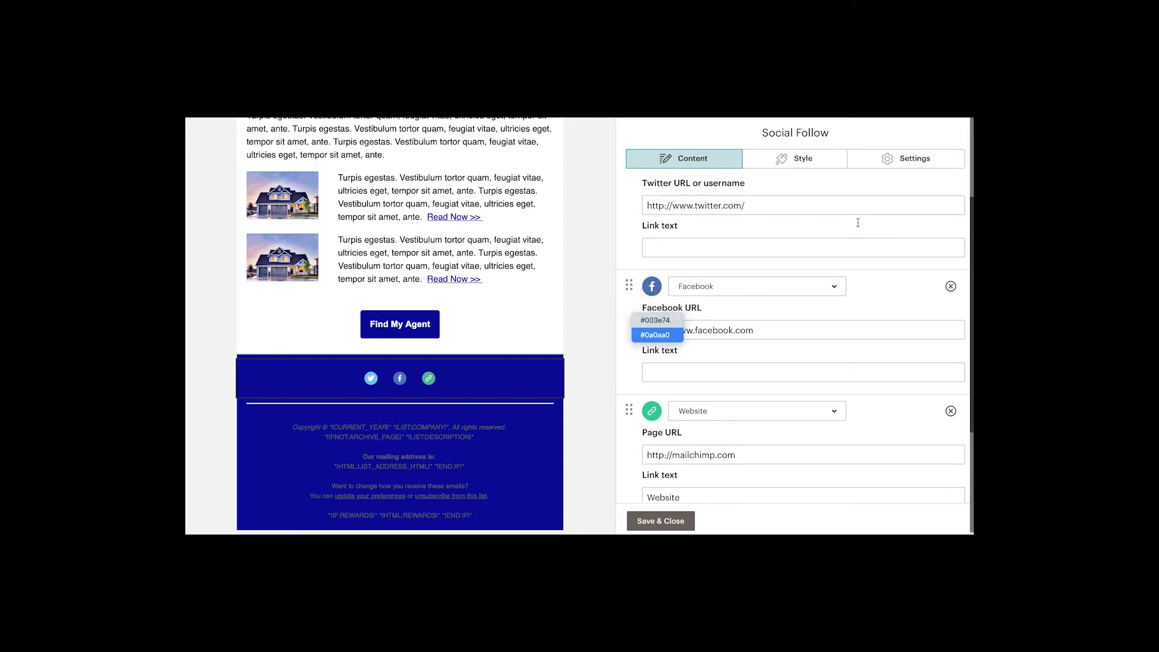
{"action": "left_click", "coordinate": [795, 158]}
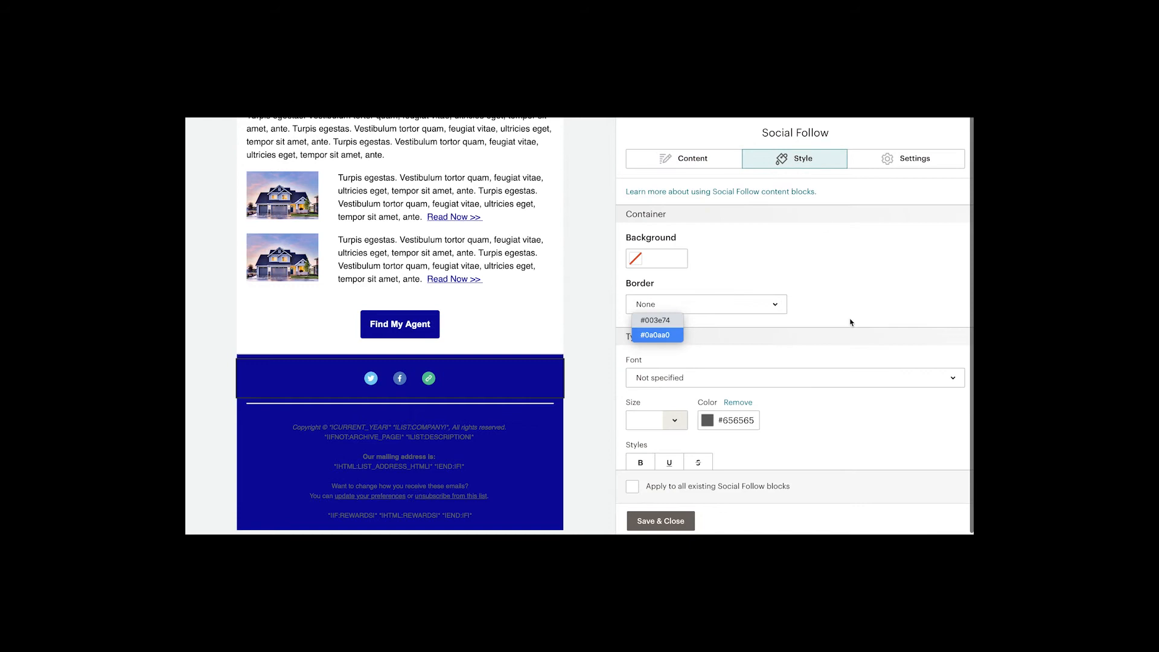
{"action": "scroll", "coordinate": [850, 322], "scroll_direction": "down", "scroll_amount": 1}
{"action": "scroll", "coordinate": [850, 322], "scroll_direction": "up", "scroll_amount": 1}
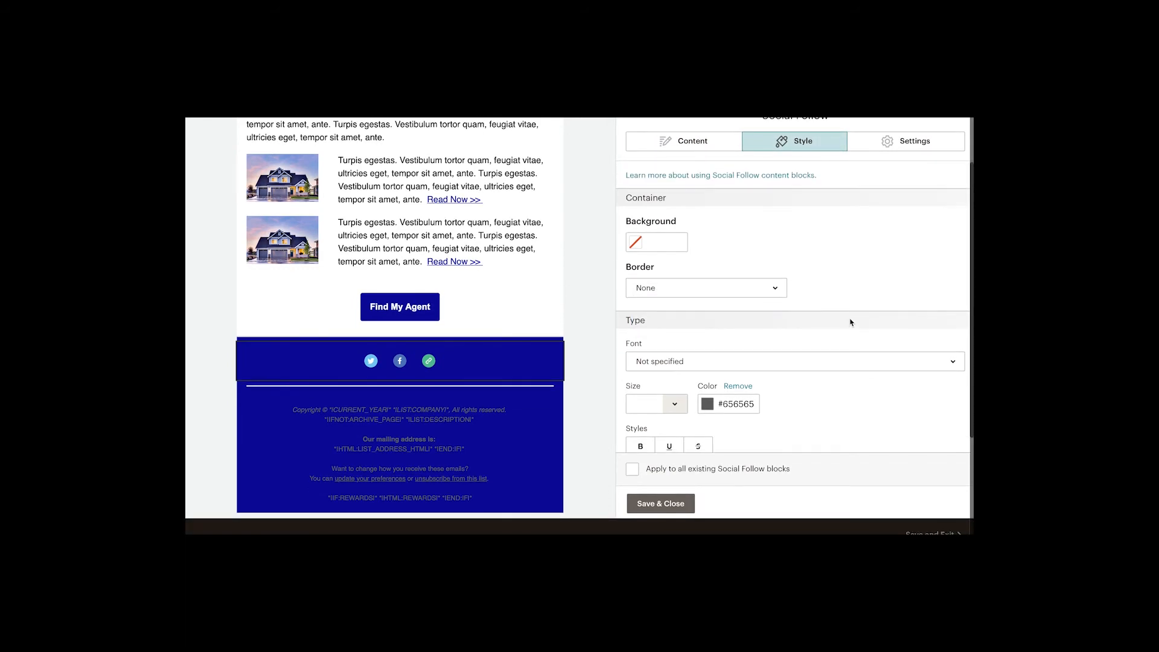
{"action": "scroll", "coordinate": [850, 322], "scroll_direction": "down", "scroll_amount": 1}
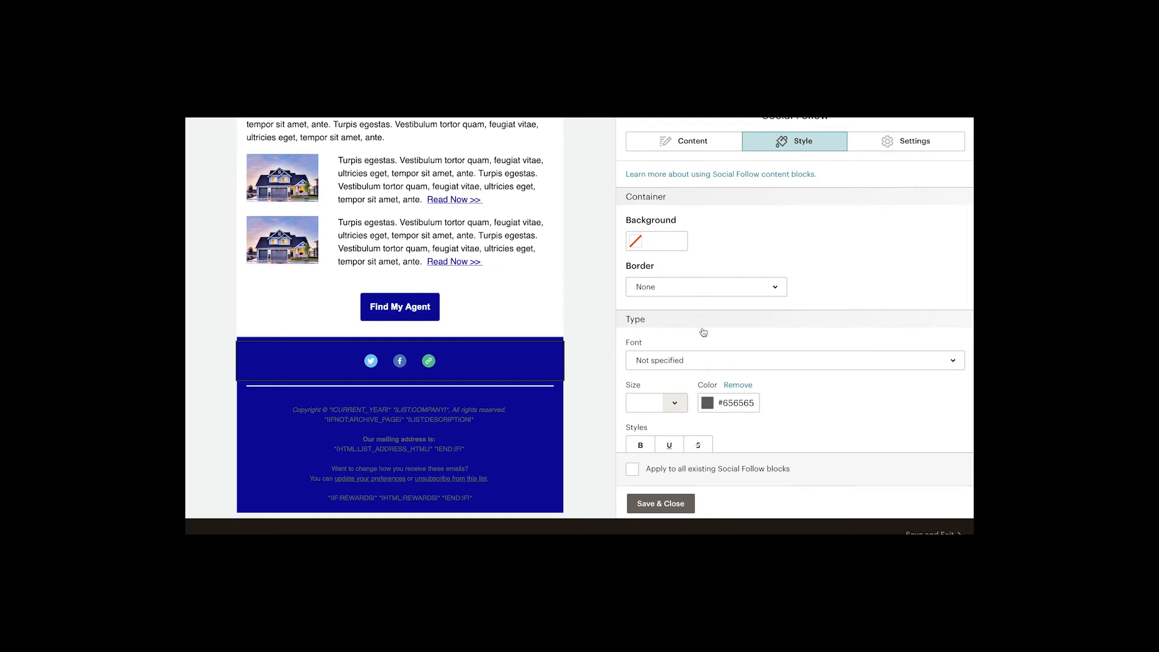
{"action": "scroll", "coordinate": [835, 309], "scroll_direction": "down", "scroll_amount": 1}
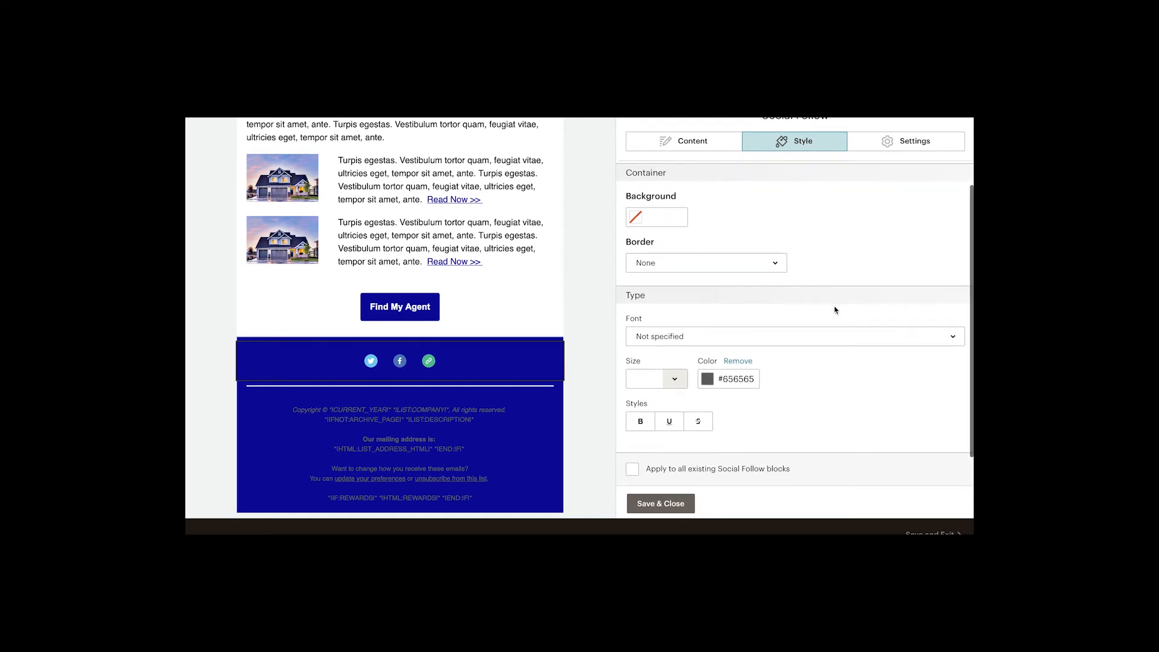
{"action": "mouse_move", "coordinate": [517, 364]}
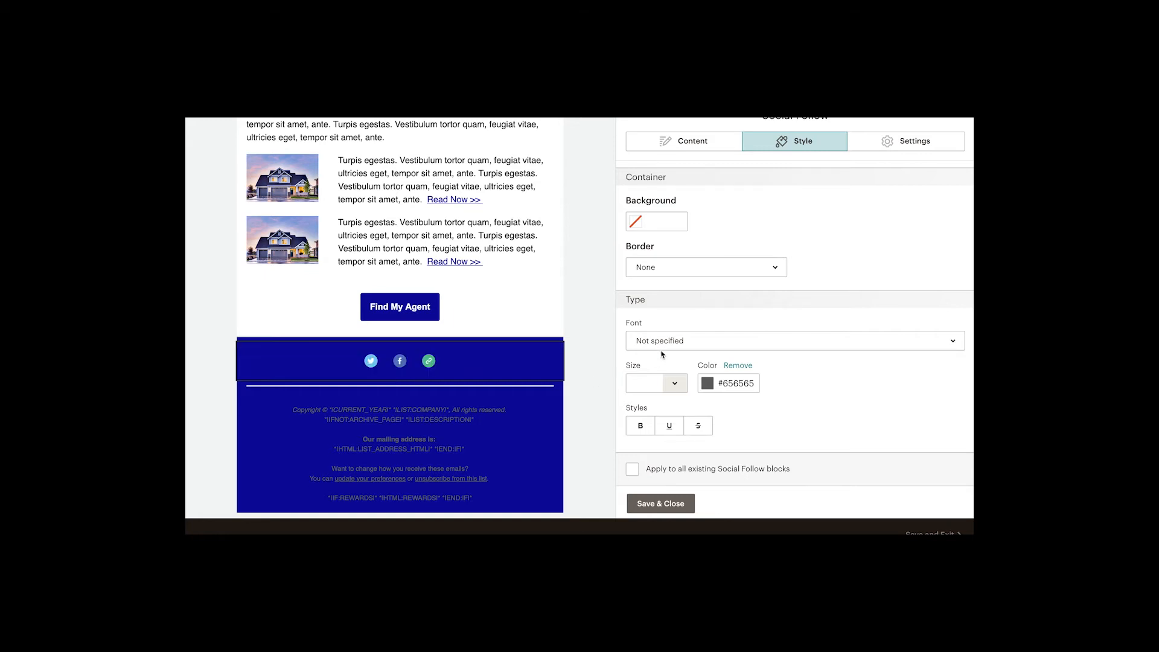
Step: Set the social icon style to Outlined and choose a different outlined colour variant
{"action": "left_click", "coordinate": [905, 149]}
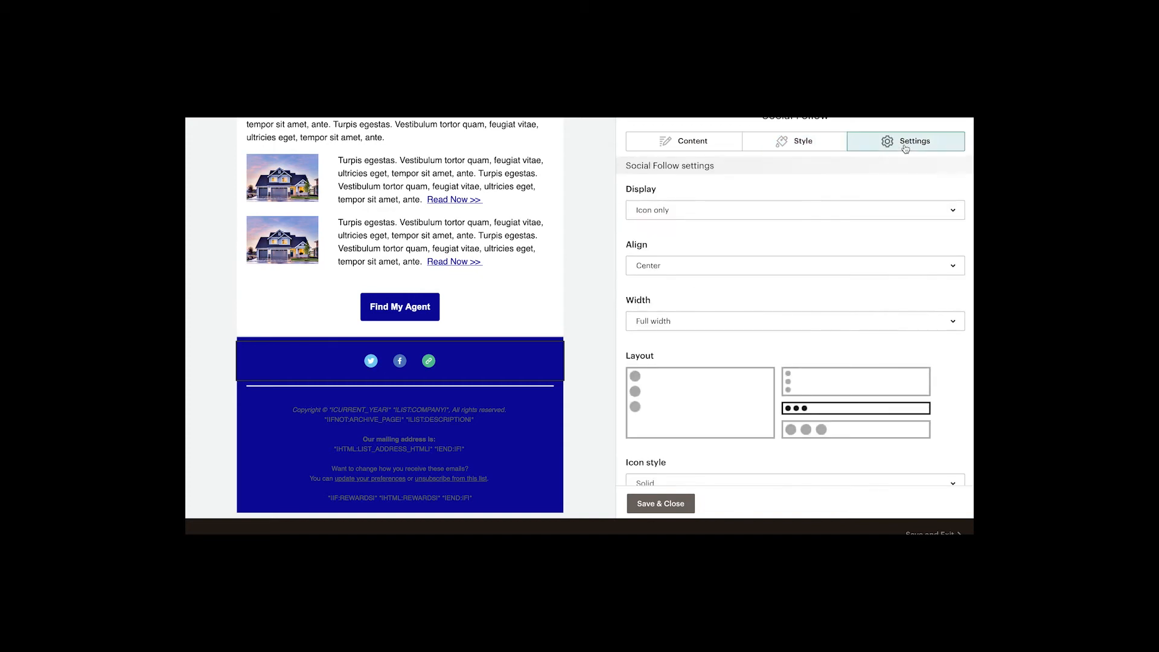
{"action": "scroll", "coordinate": [893, 263], "scroll_direction": "down", "scroll_amount": 3}
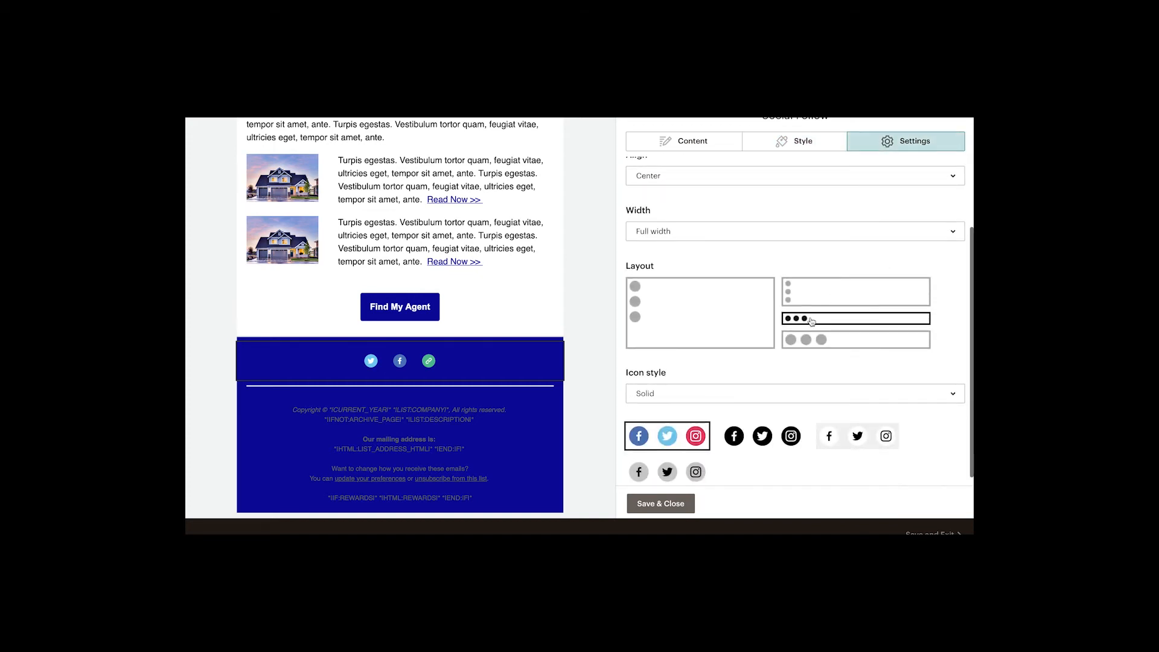
{"action": "scroll", "coordinate": [758, 380], "scroll_direction": "down", "scroll_amount": 1}
{"action": "scroll", "coordinate": [756, 381], "scroll_direction": "up", "scroll_amount": 1}
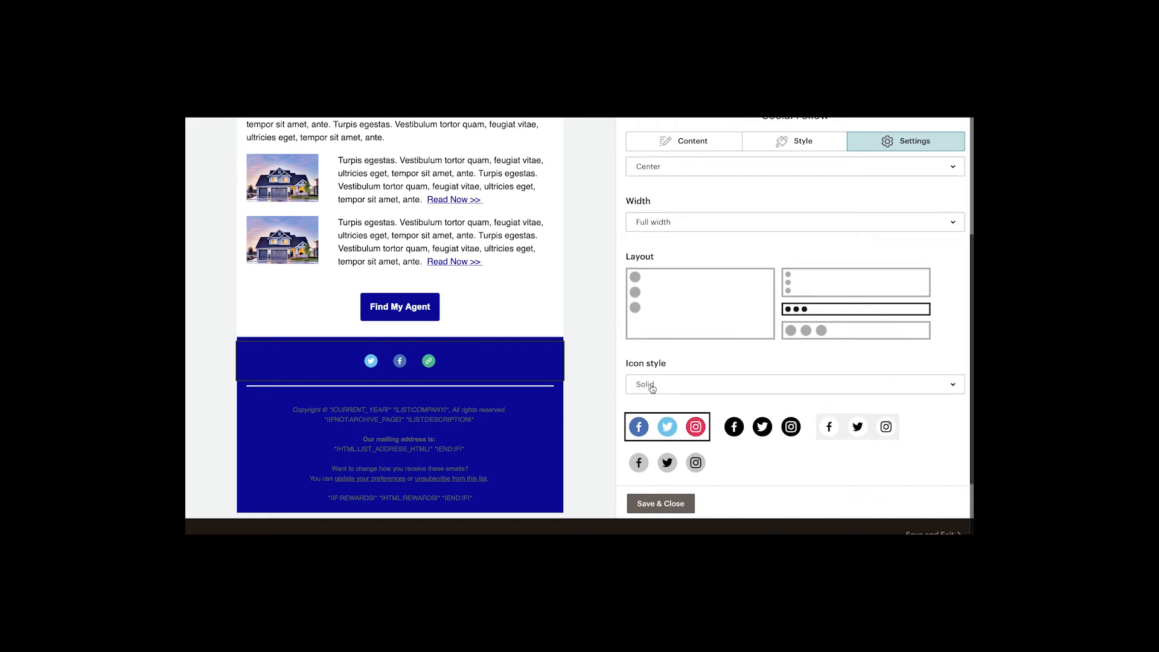
{"action": "left_click", "coordinate": [651, 386]}
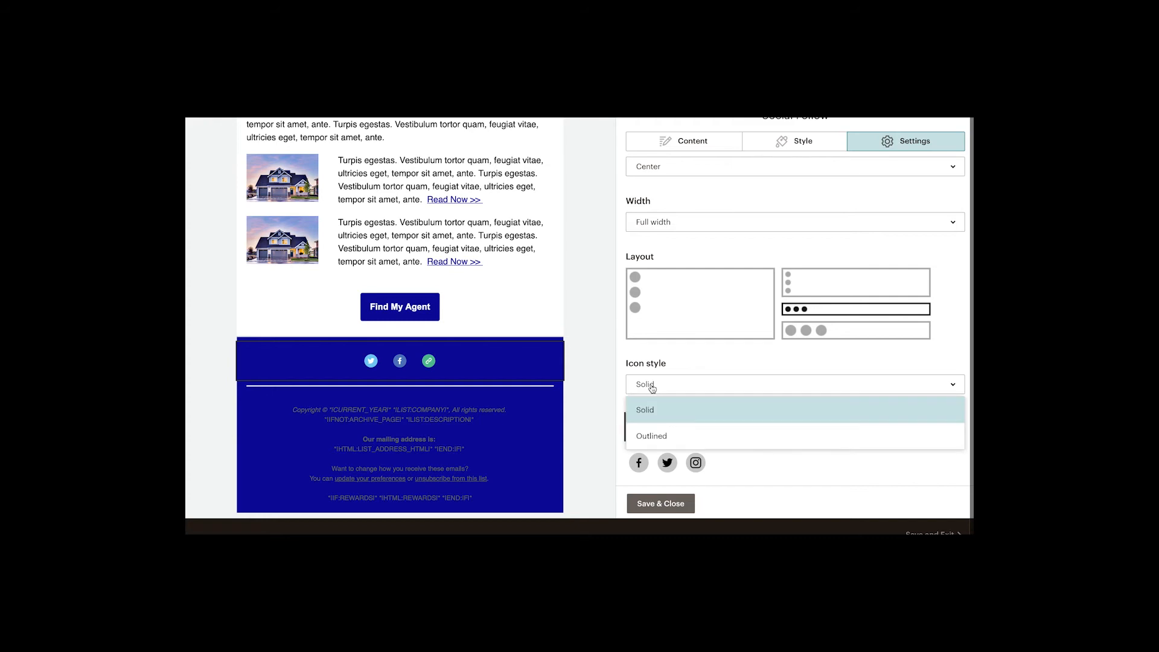
{"action": "left_click", "coordinate": [642, 436]}
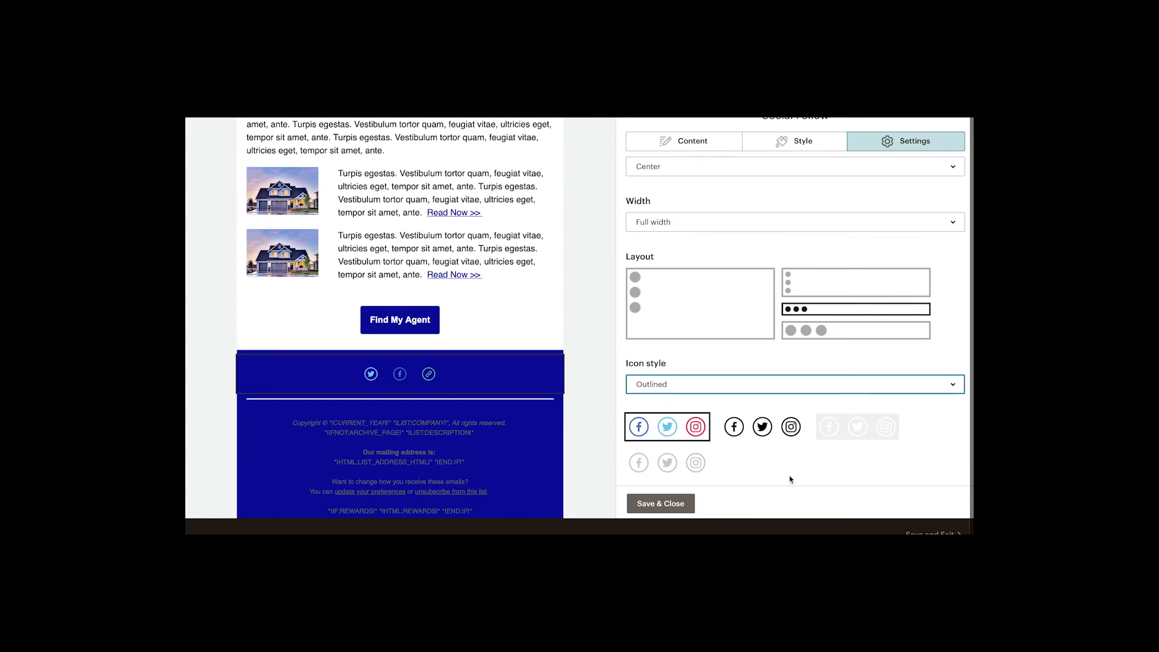
{"action": "left_click", "coordinate": [695, 462]}
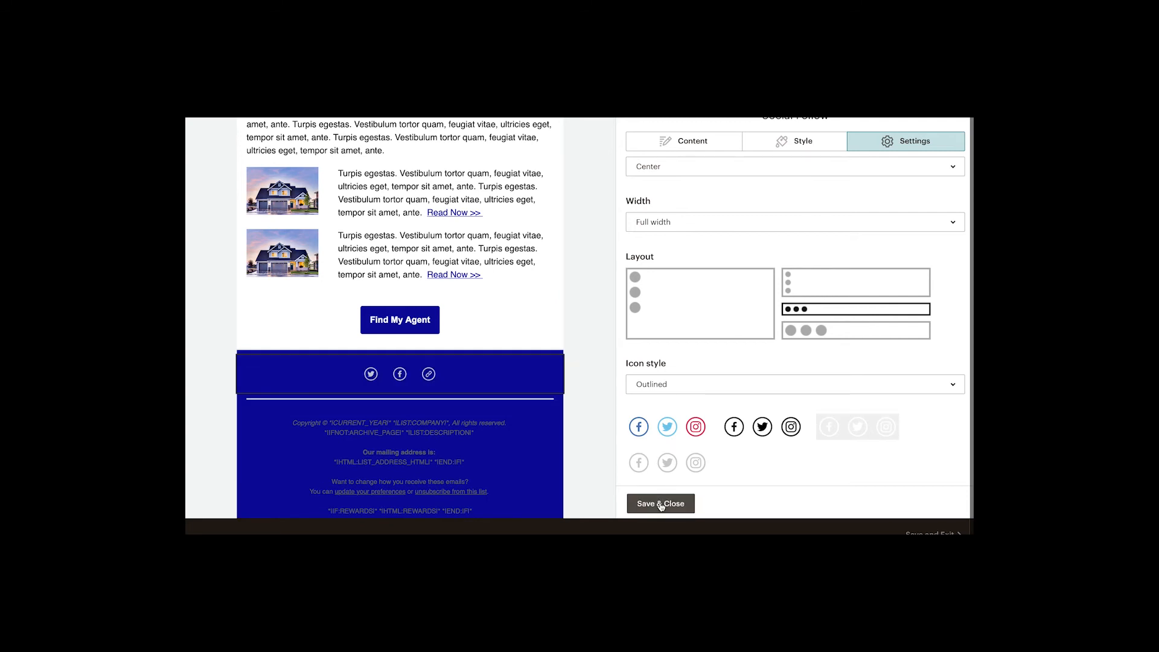
{"action": "left_click", "coordinate": [699, 149]}
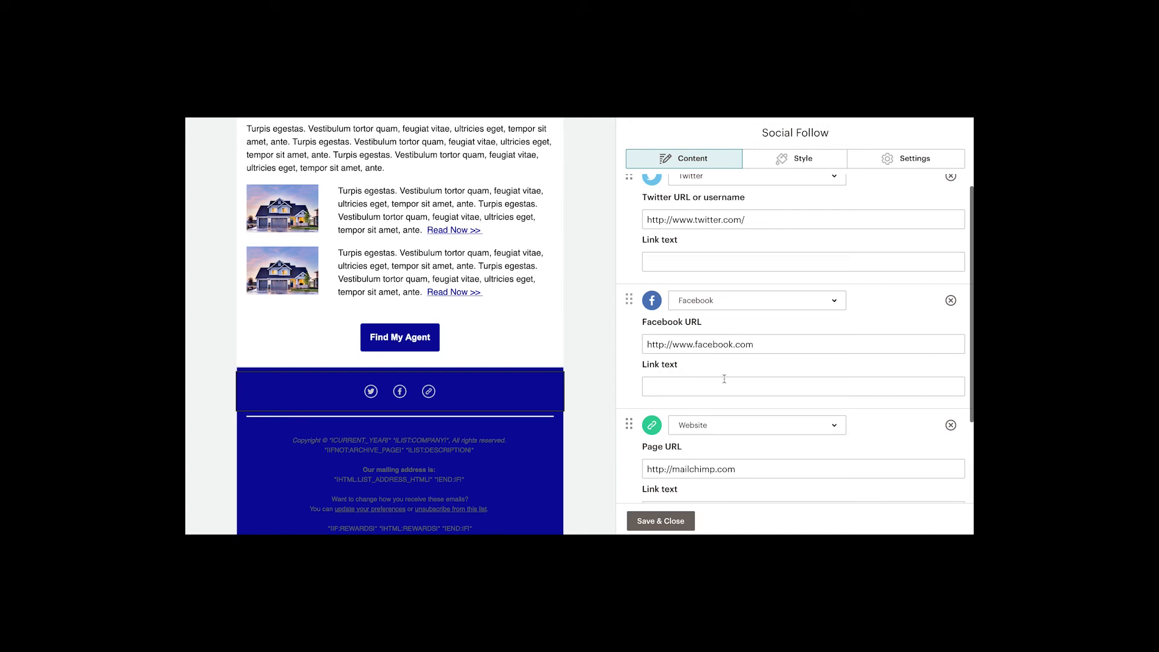
Step: Save the Social Follow block, keeping its Twitter, Facebook and Website links unchanged
{"action": "left_click", "coordinate": [659, 522]}
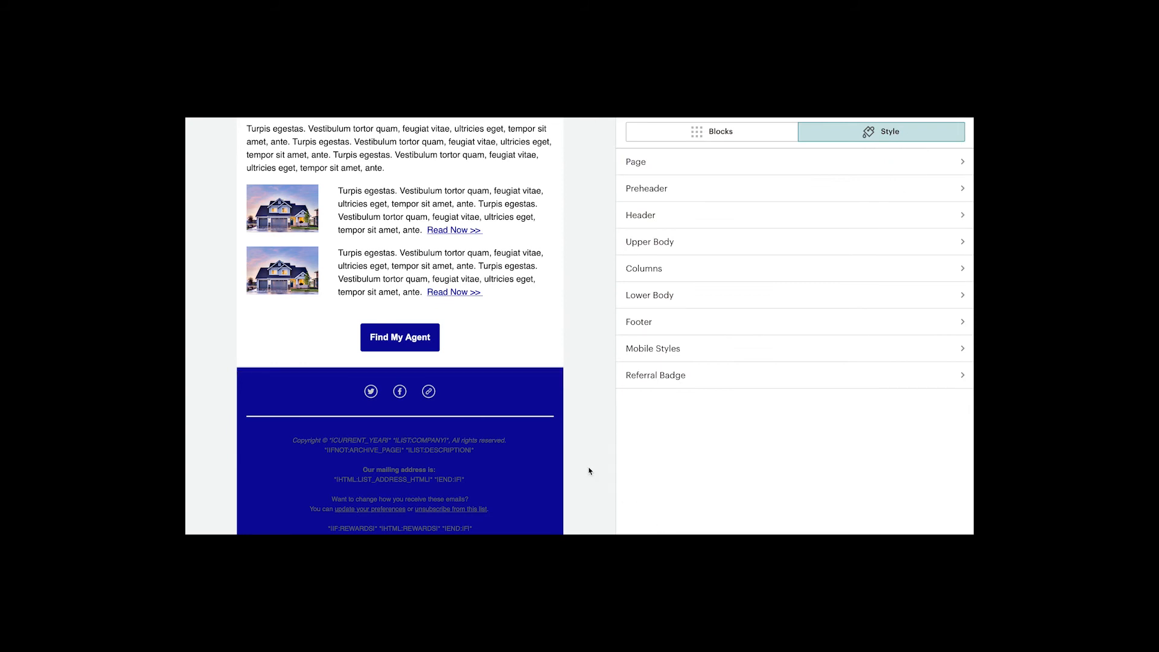
Step: Insert blue-footer.png from Content Studio as the footer background image and save
{"action": "left_click", "coordinate": [633, 326]}
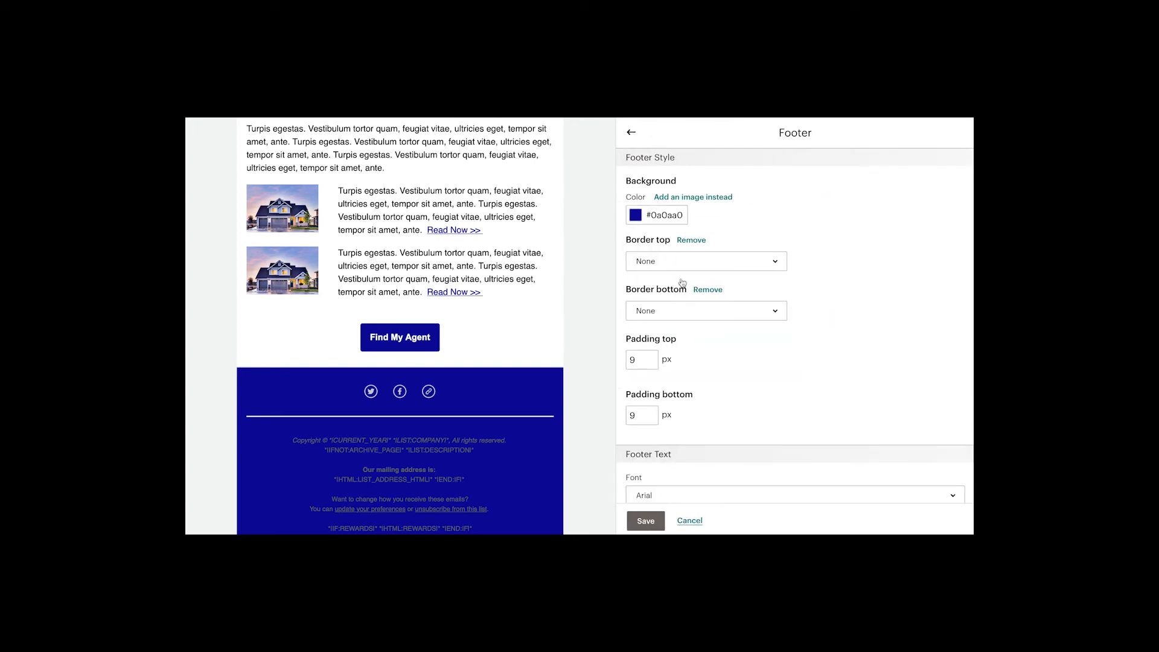
{"action": "left_click", "coordinate": [716, 201]}
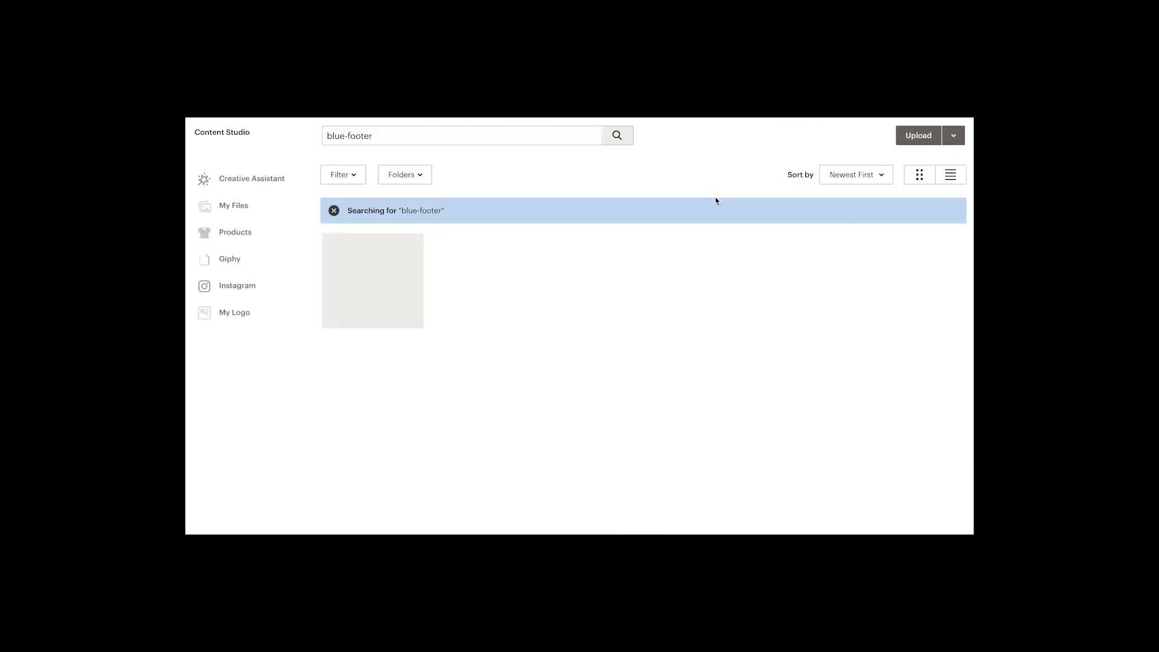
{"action": "left_click", "coordinate": [375, 291]}
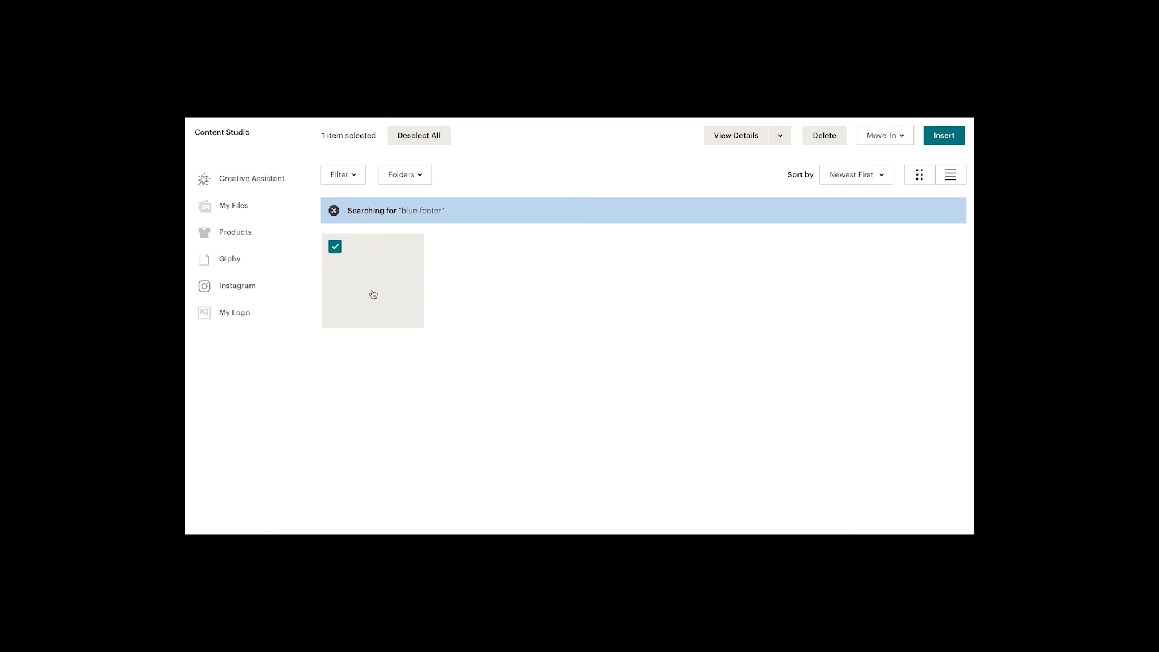
{"action": "left_click", "coordinate": [373, 293]}
{"action": "left_click", "coordinate": [373, 294]}
{"action": "left_click", "coordinate": [952, 139]}
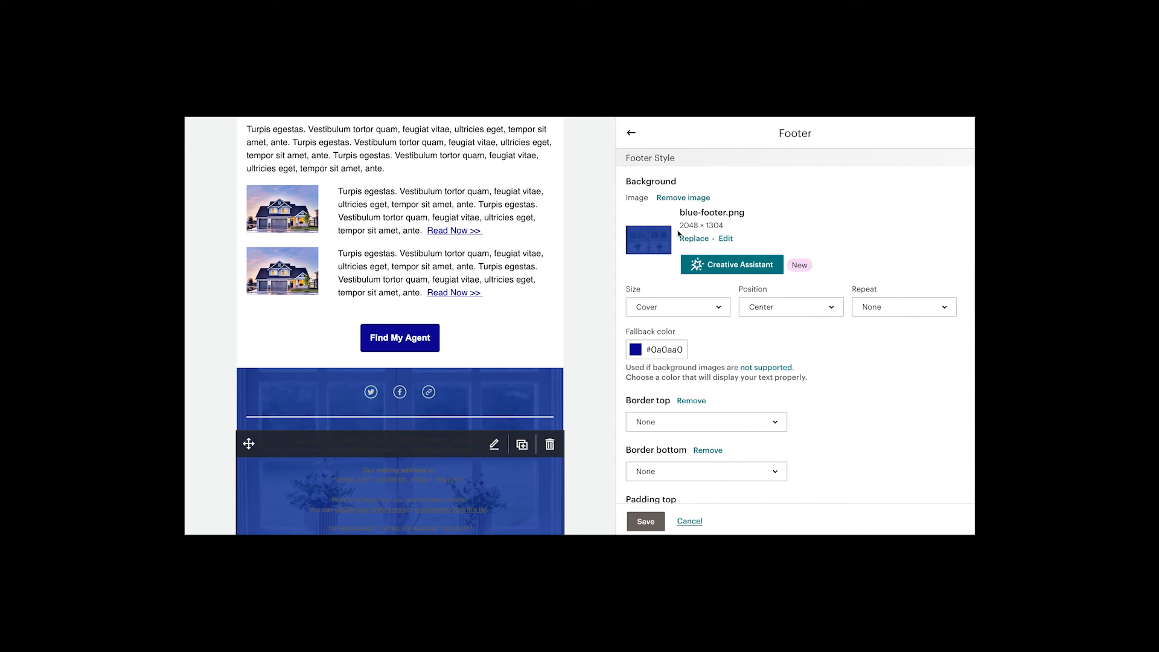
{"action": "left_click", "coordinate": [646, 522]}
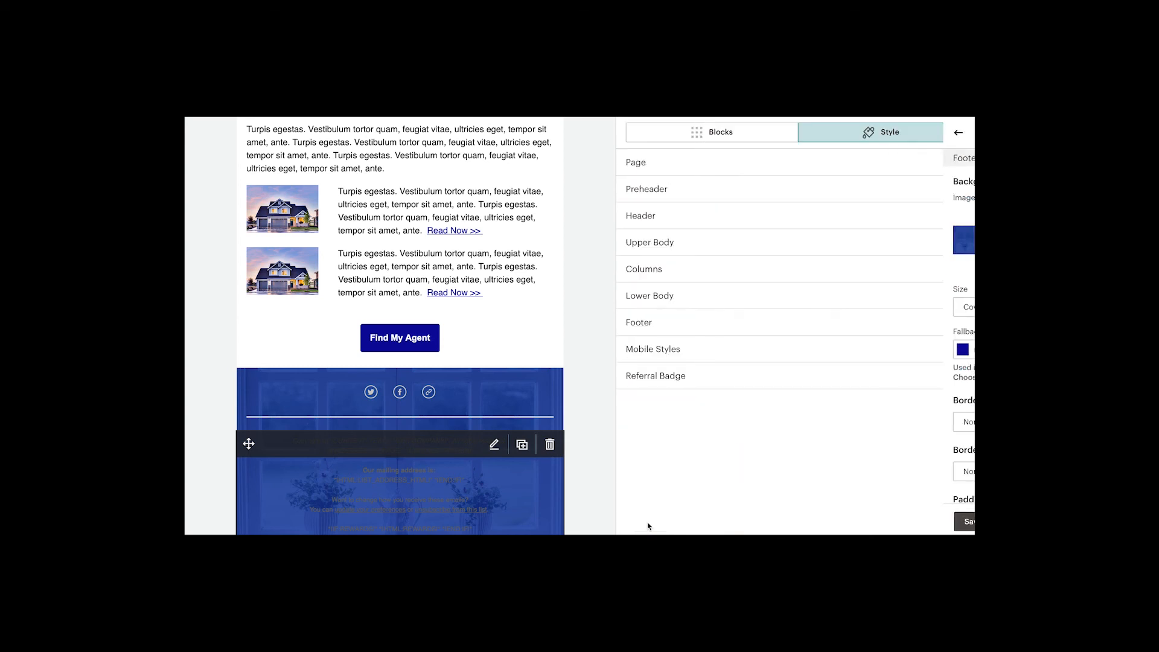
Step: Set the footer text colour to white (#ffffff)
{"action": "scroll", "coordinate": [597, 508], "scroll_direction": "down", "scroll_amount": 1}
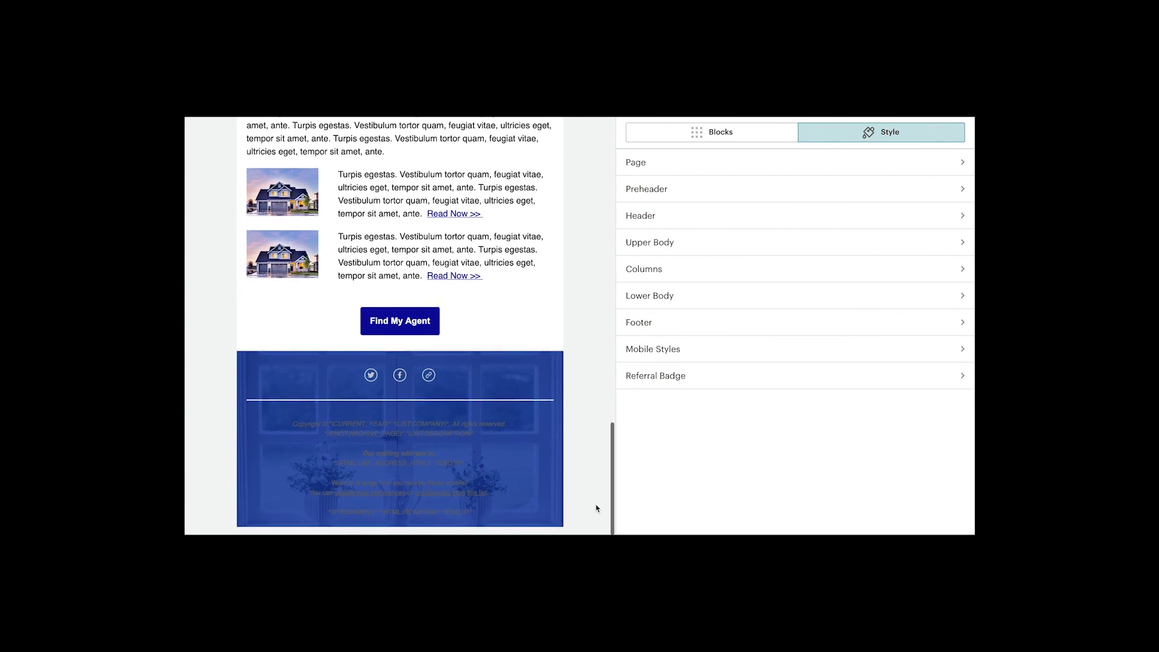
{"action": "mouse_move", "coordinate": [444, 456]}
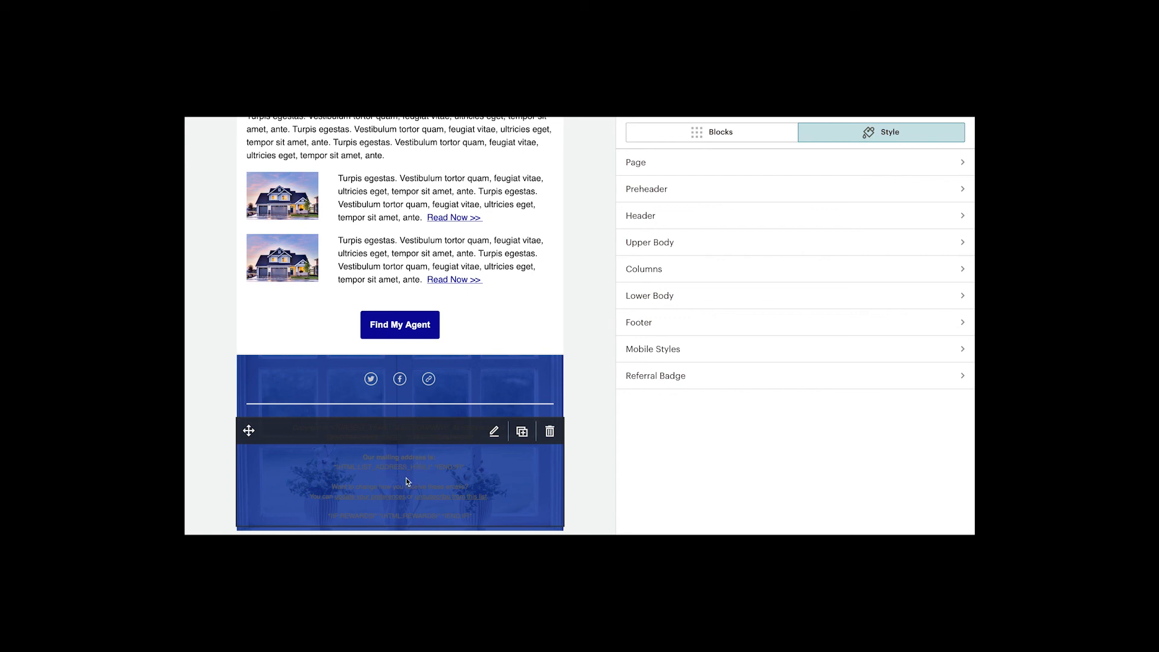
{"action": "left_click", "coordinate": [640, 328]}
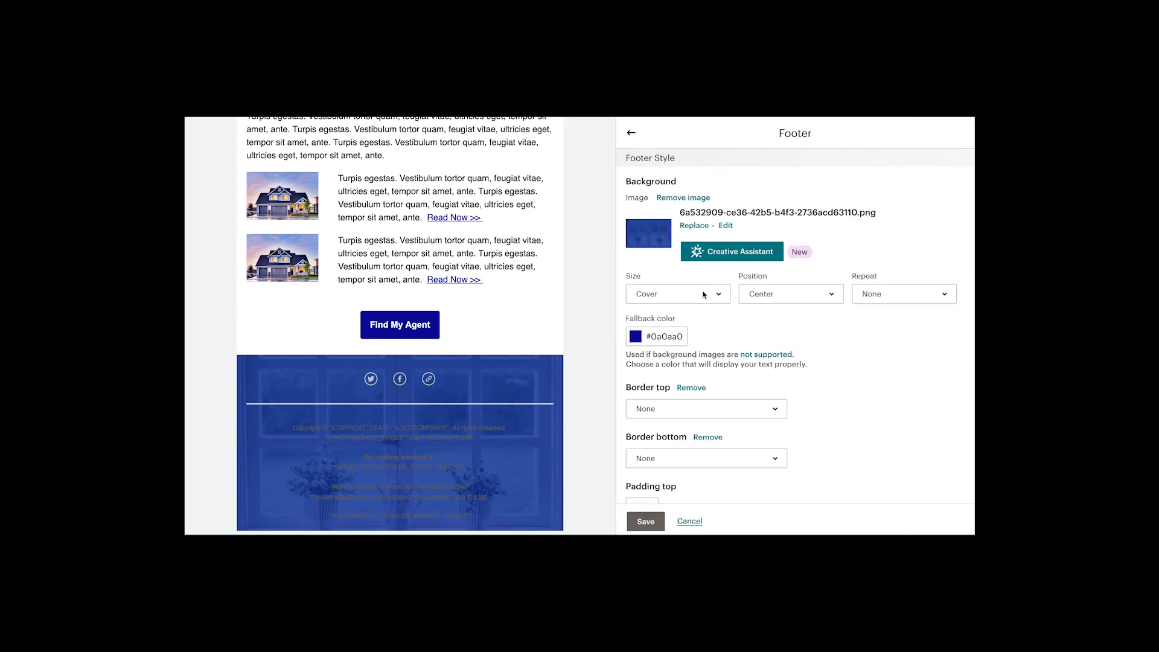
{"action": "scroll", "coordinate": [828, 390], "scroll_direction": "down", "scroll_amount": 3}
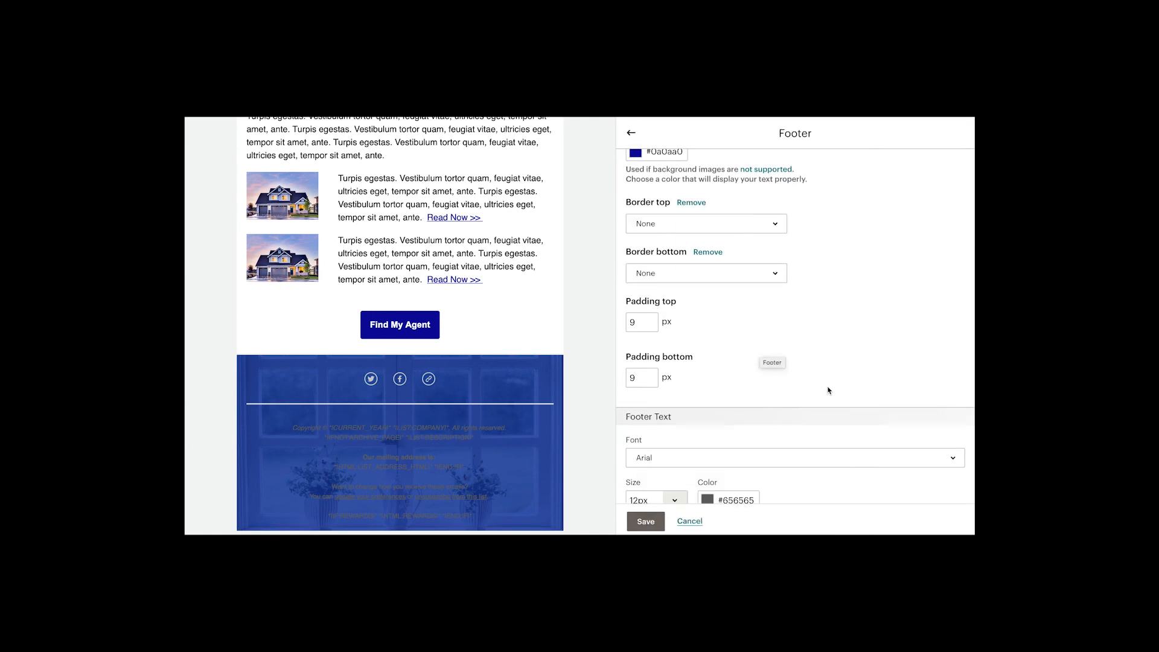
{"action": "scroll", "coordinate": [828, 390], "scroll_direction": "down", "scroll_amount": 3}
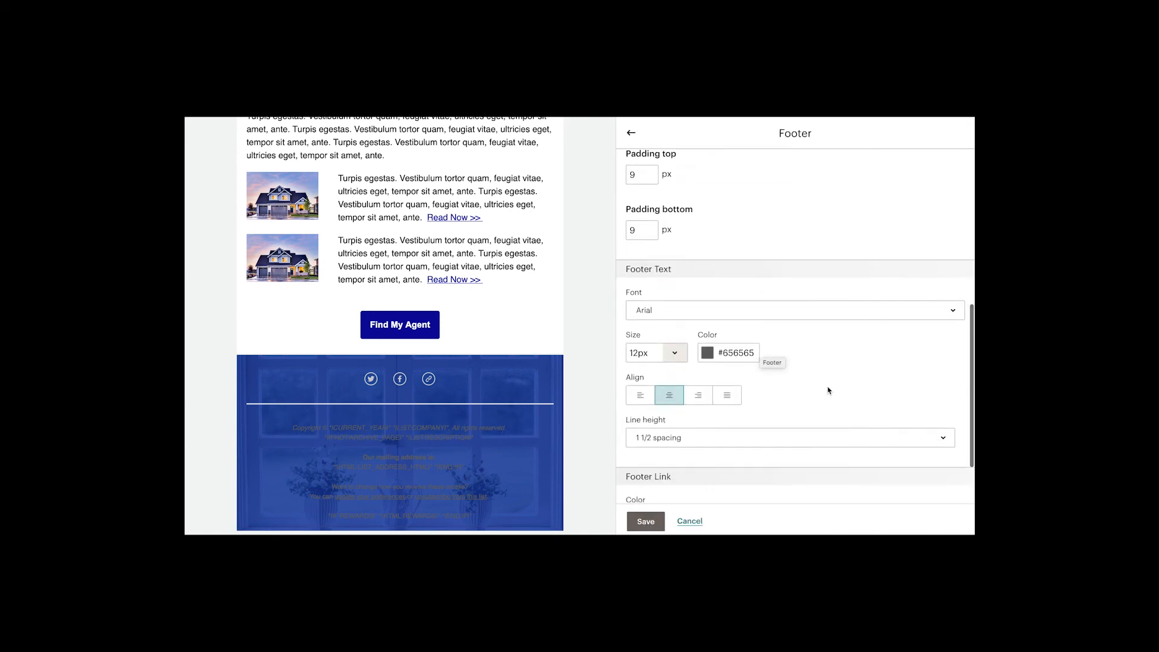
{"action": "left_click", "coordinate": [709, 342]}
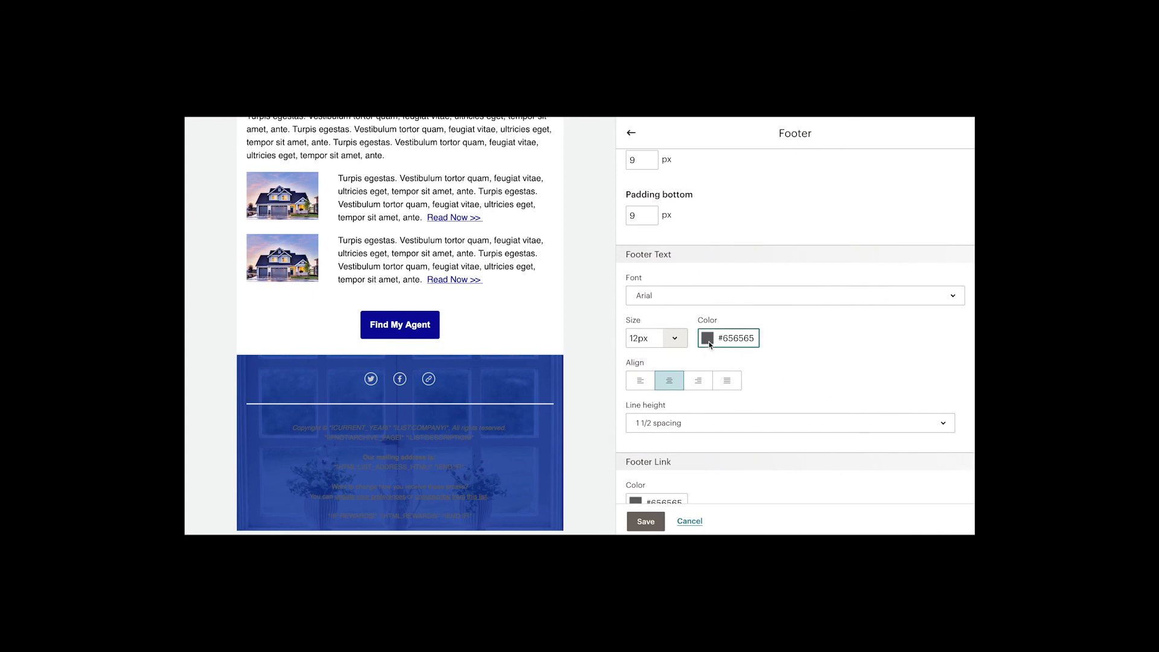
{"action": "left_click", "coordinate": [709, 343]}
{"action": "left_click", "coordinate": [723, 447]}
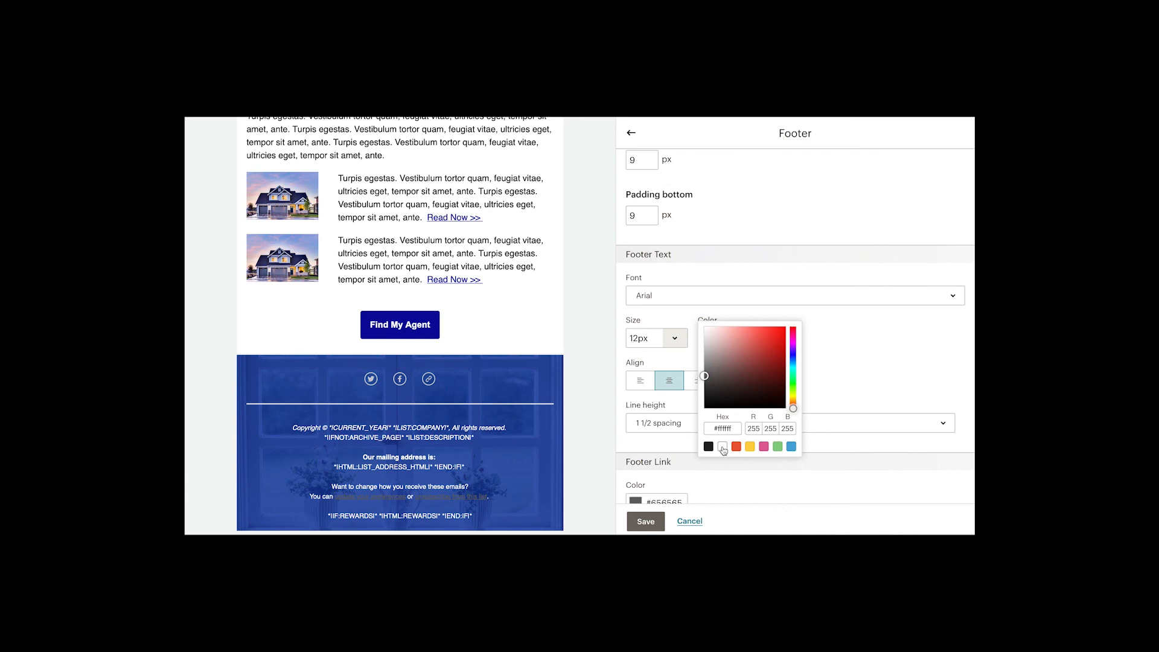
{"action": "left_click", "coordinate": [837, 351]}
Step: Set the footer link colour to white and save the footer style
{"action": "mouse_move", "coordinate": [448, 504]}
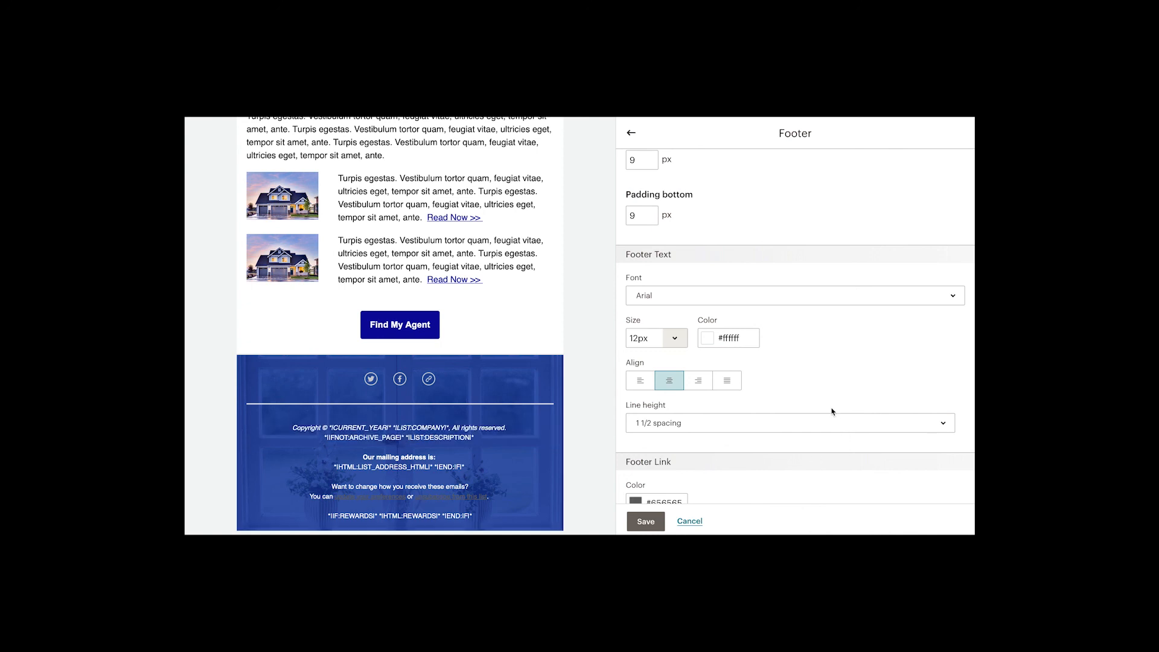
{"action": "scroll", "coordinate": [831, 411], "scroll_direction": "down", "scroll_amount": 2}
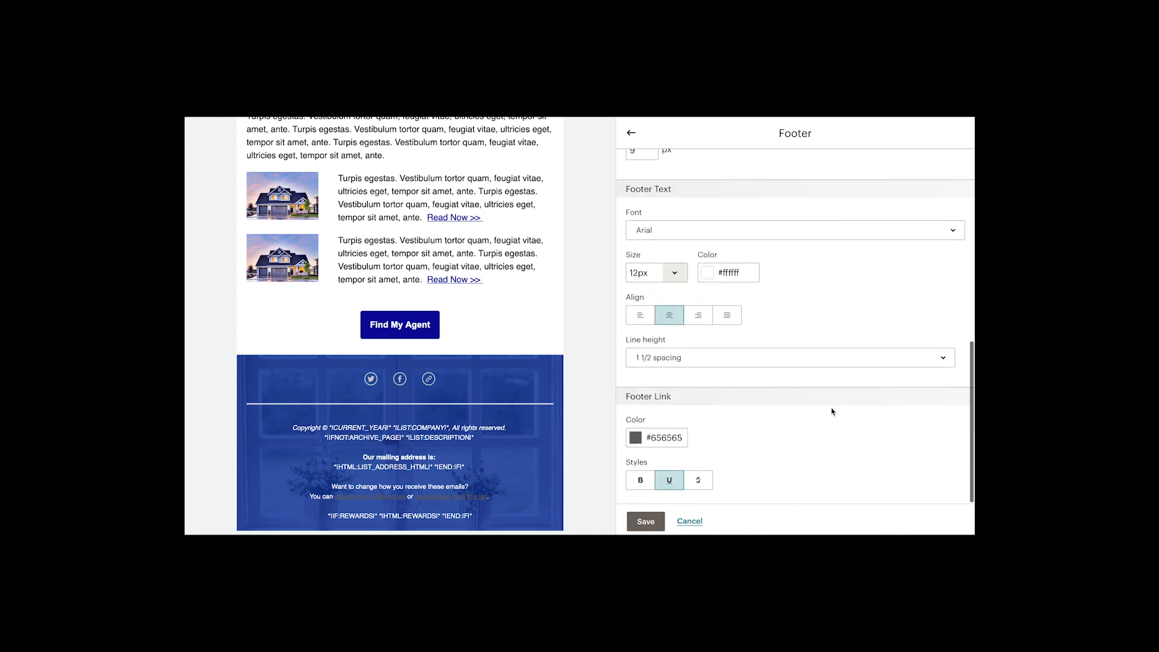
{"action": "left_click", "coordinate": [637, 442]}
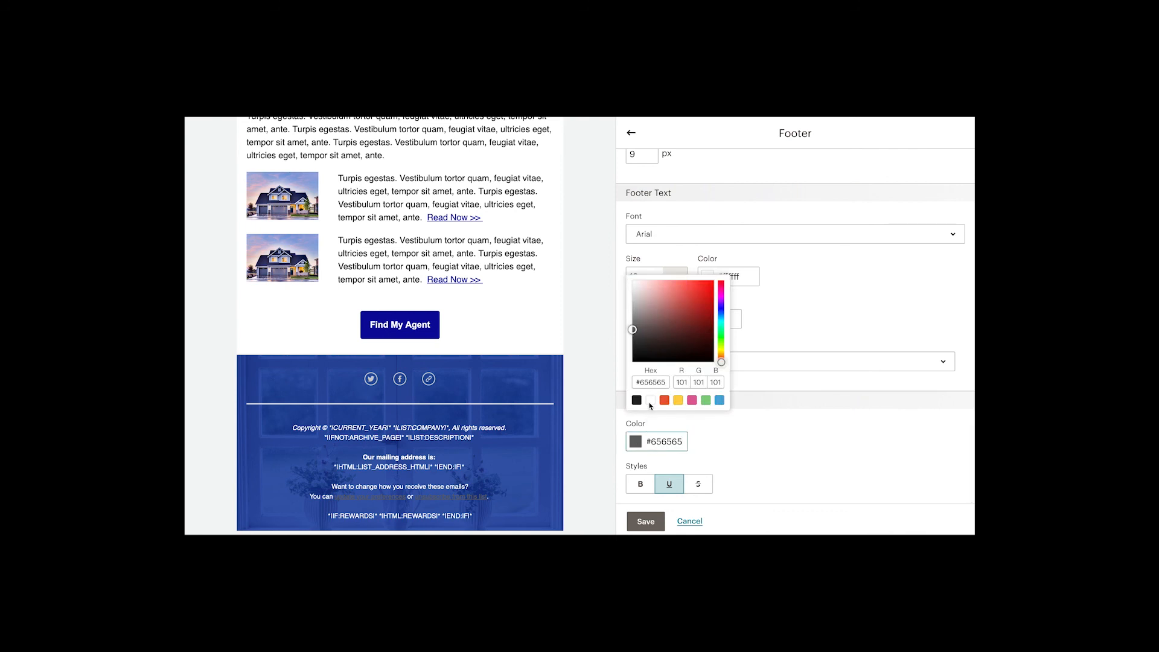
{"action": "left_click", "coordinate": [650, 400]}
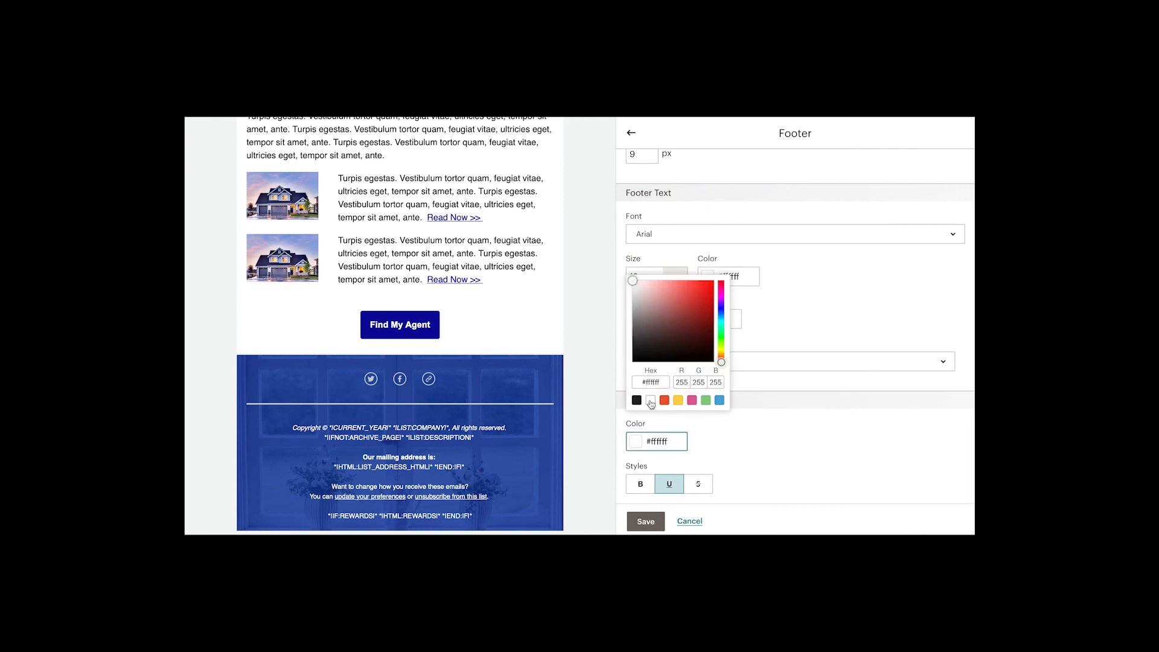
{"action": "left_click", "coordinate": [792, 447]}
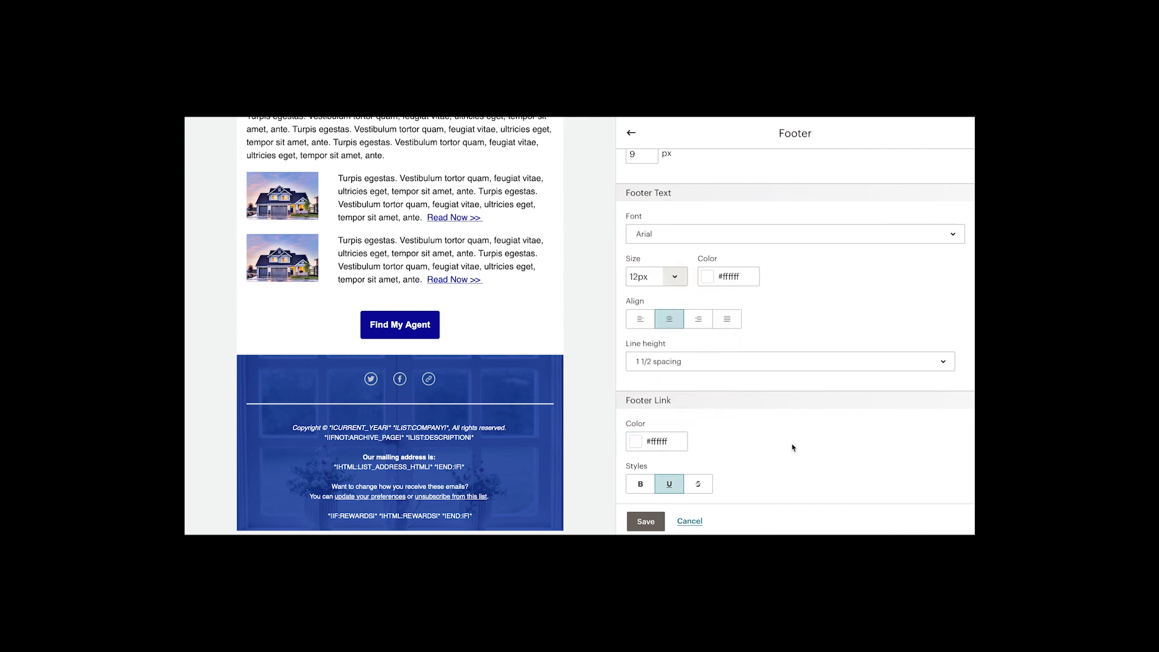
{"action": "left_click", "coordinate": [646, 521]}
{"action": "mouse_move", "coordinate": [494, 412]}
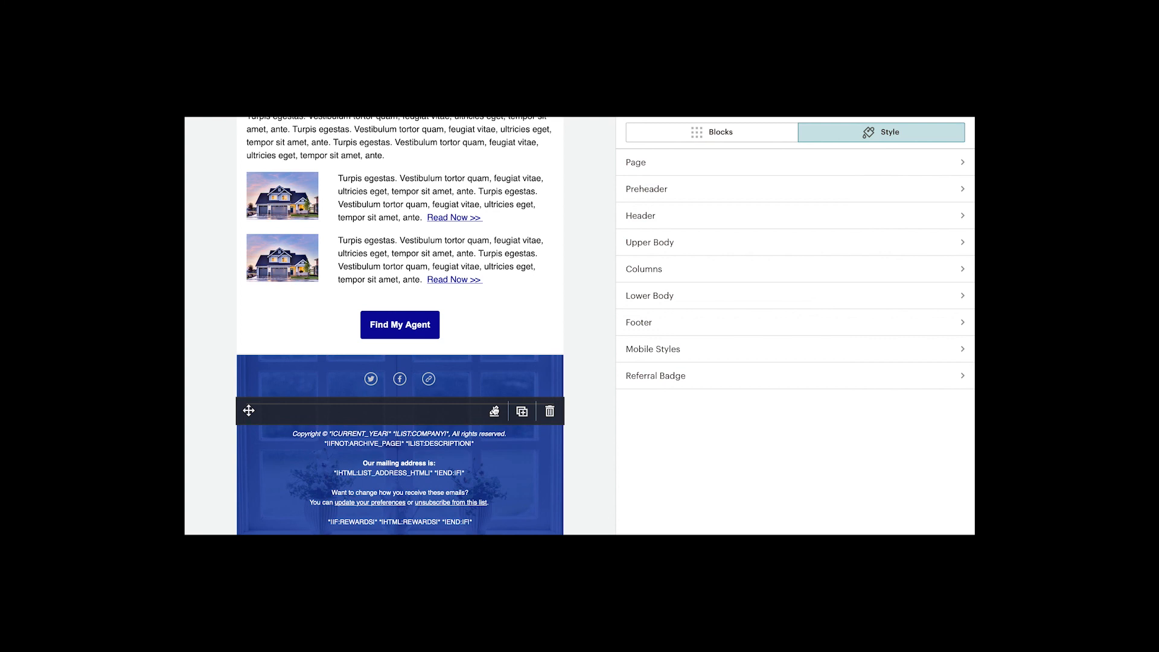
Step: Change the footer divider's top border to Dashed and save it
{"action": "left_click", "coordinate": [495, 411]}
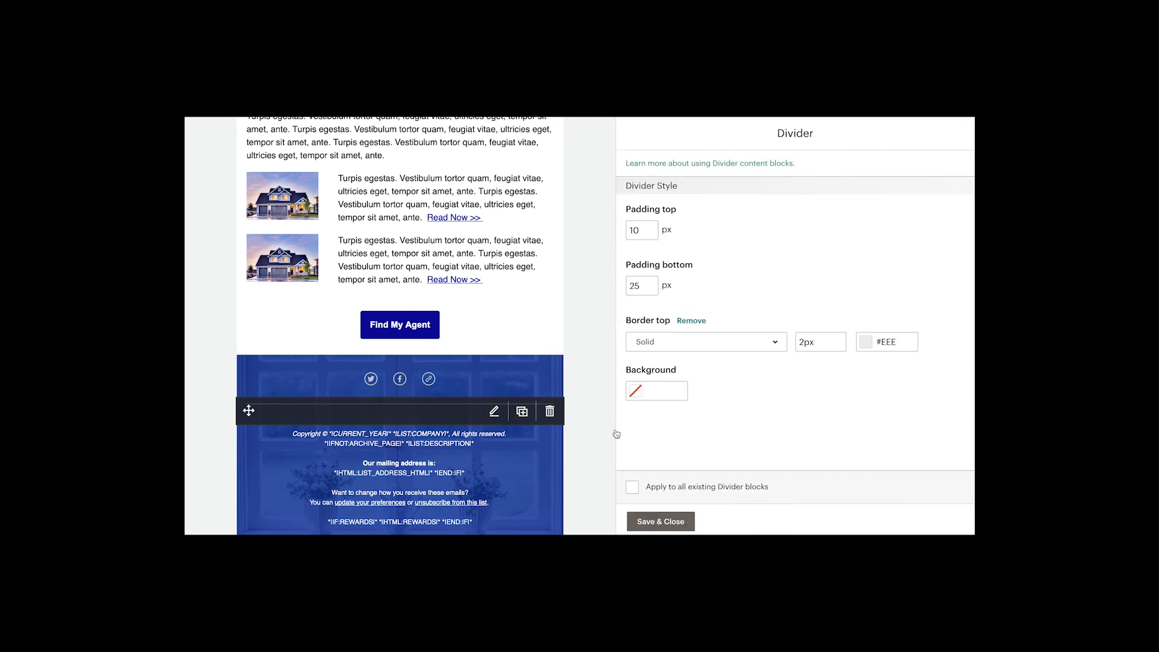
{"action": "left_click", "coordinate": [777, 347]}
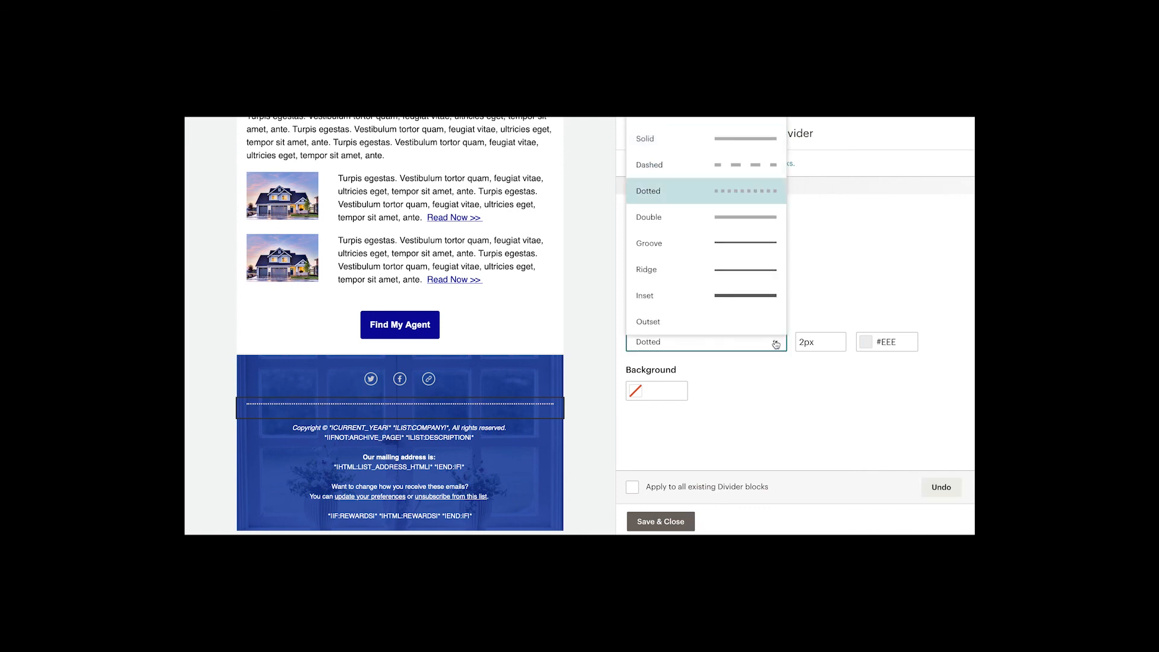
{"action": "left_click", "coordinate": [727, 167]}
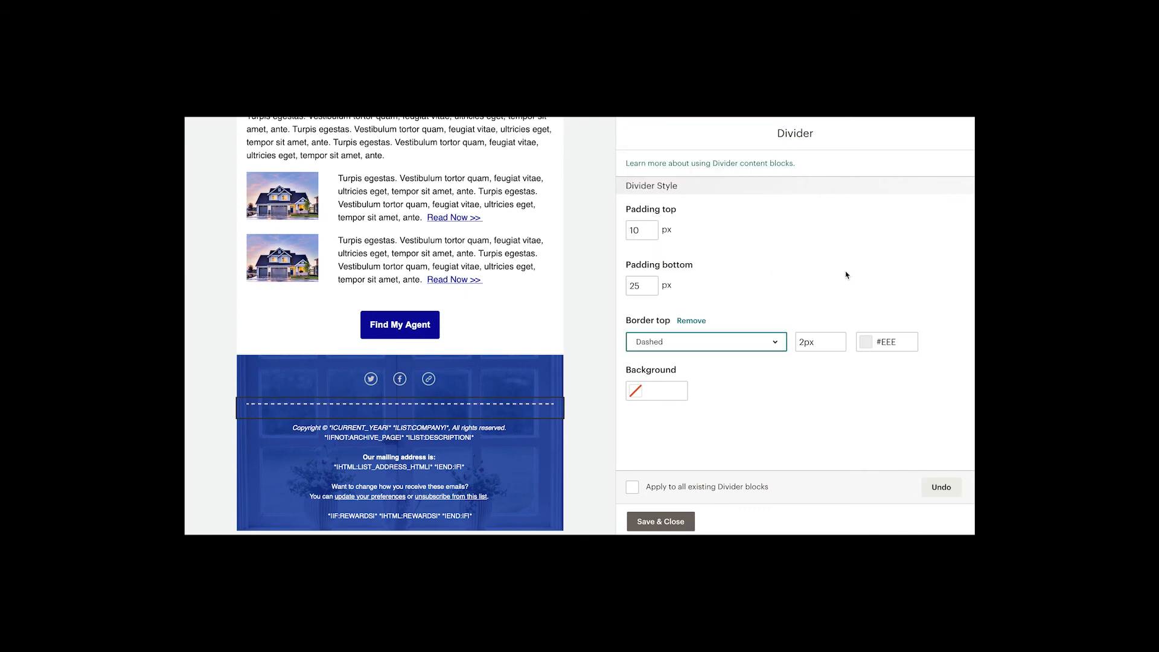
{"action": "left_click", "coordinate": [650, 528]}
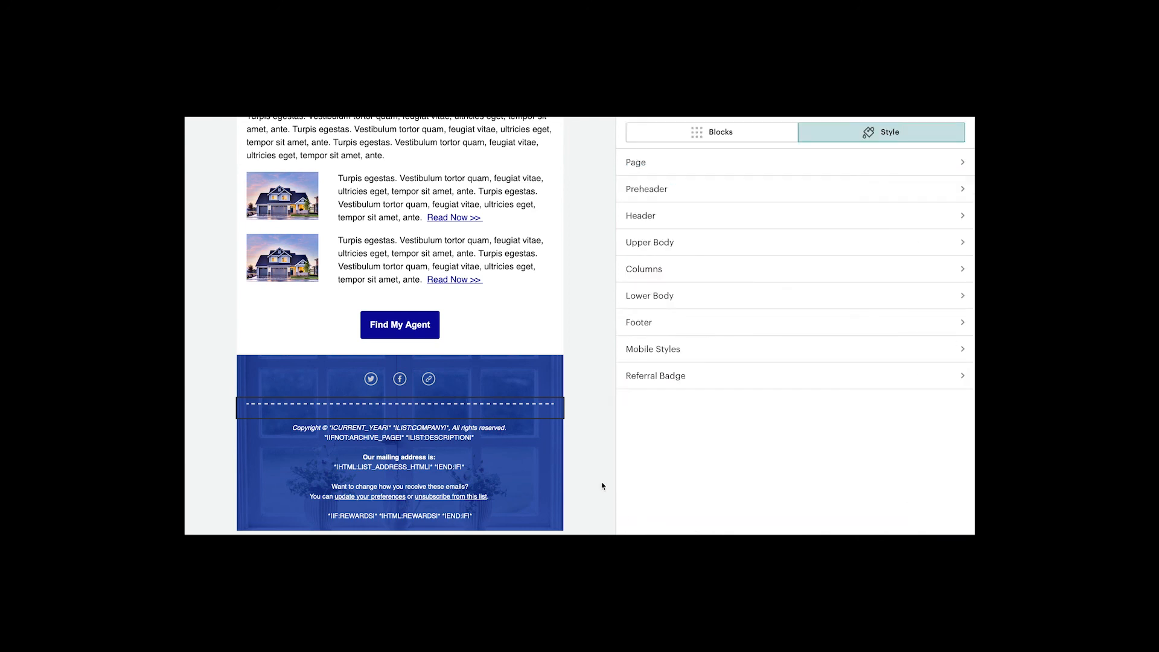